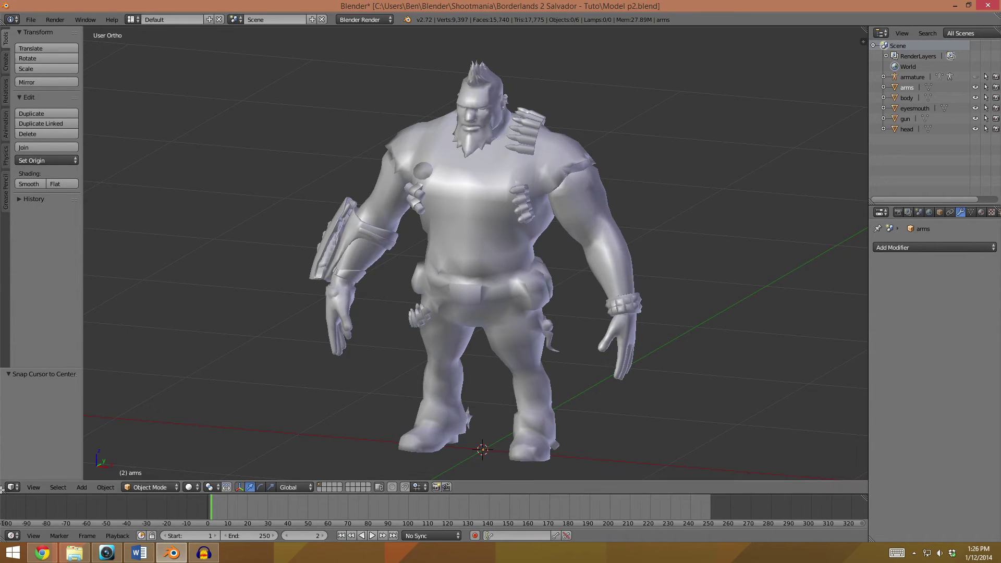
Drag the 3D view's corner to make two side-by-side viewports of the Salvador character
drag(2, 489, 383, 329)
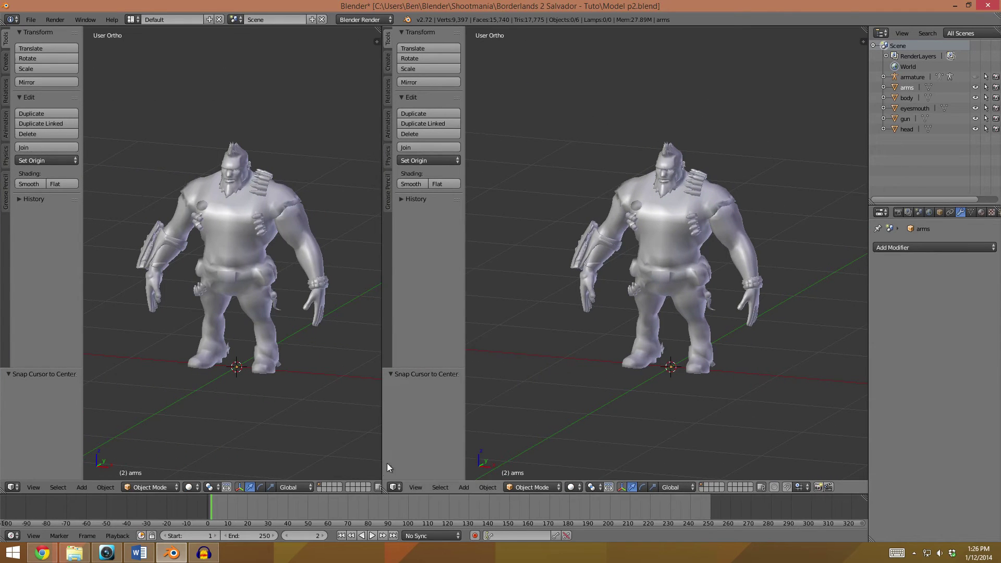
Turn the left view into a UV/Image Editor and load Tex/body.tga into it
click(12, 487)
click(60, 406)
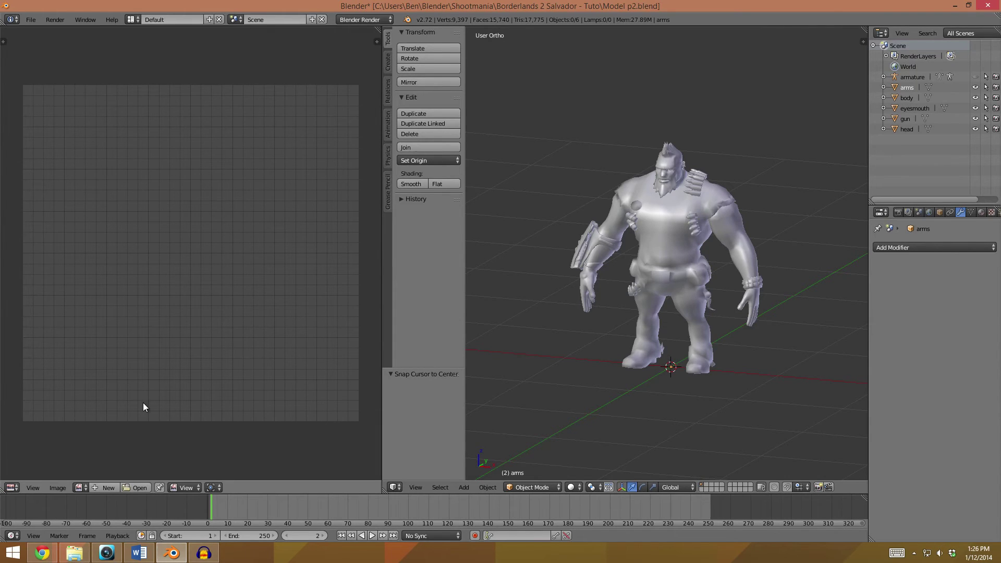
click(135, 488)
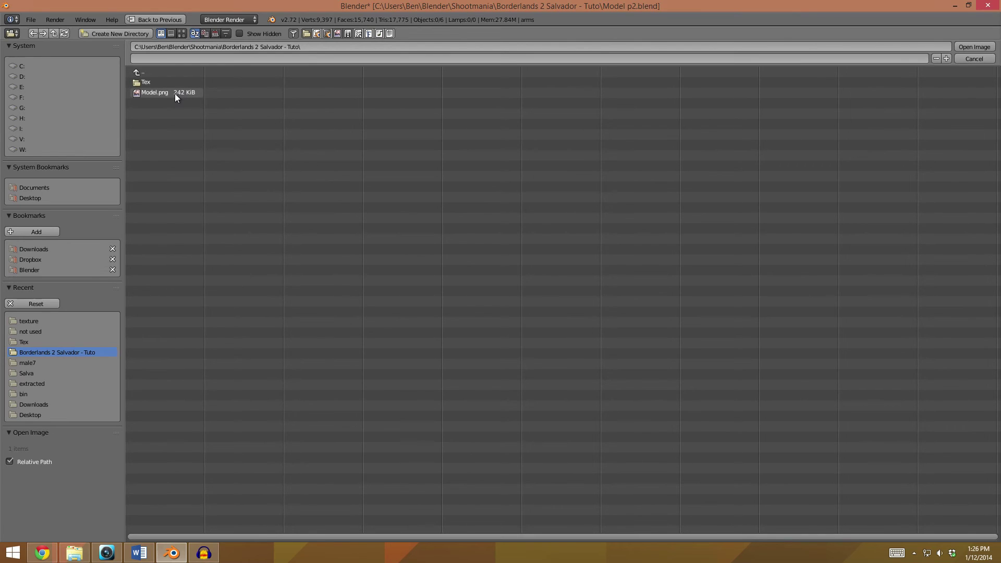
click(153, 85)
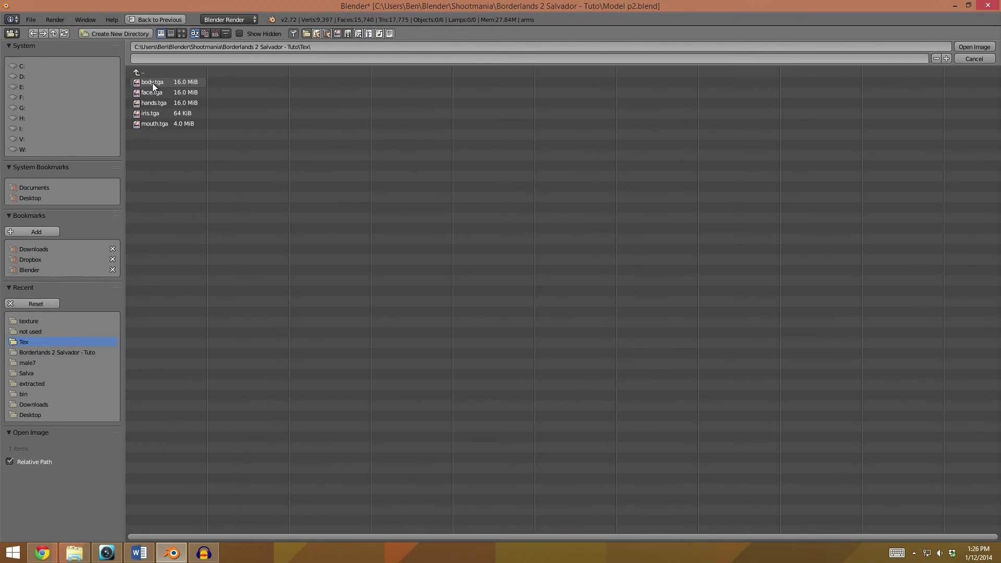
click(167, 82)
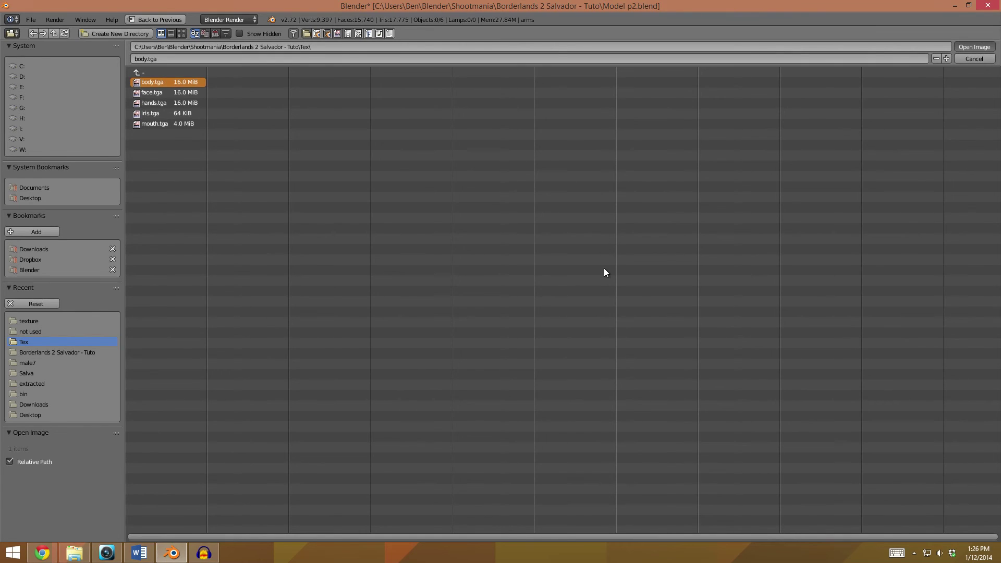
key(Return)
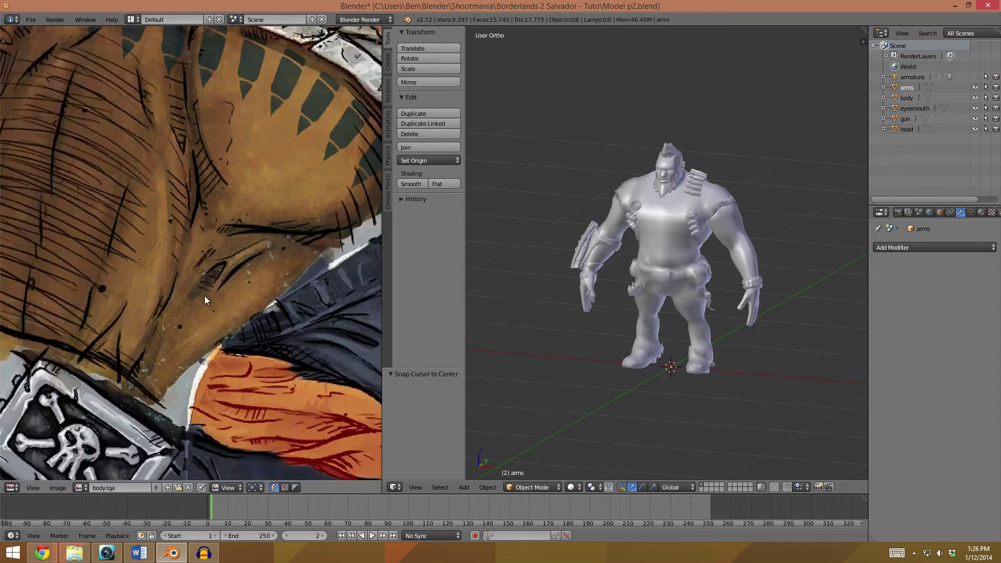
scroll(204, 296, down, 5)
scroll(204, 296, up, 1)
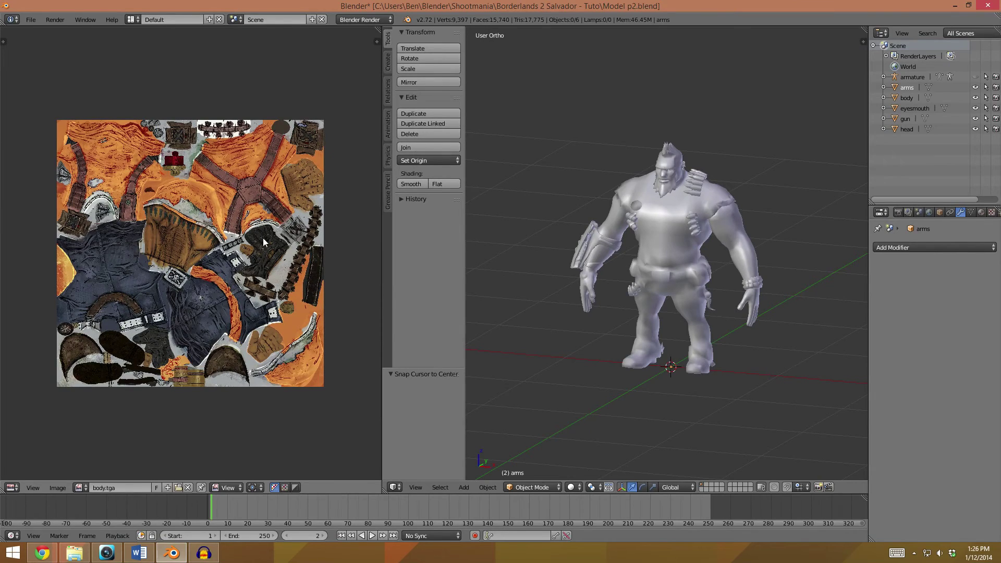
Select the body, enter Edit Mode with UV sync enabled, and select all its faces
right_click(667, 230)
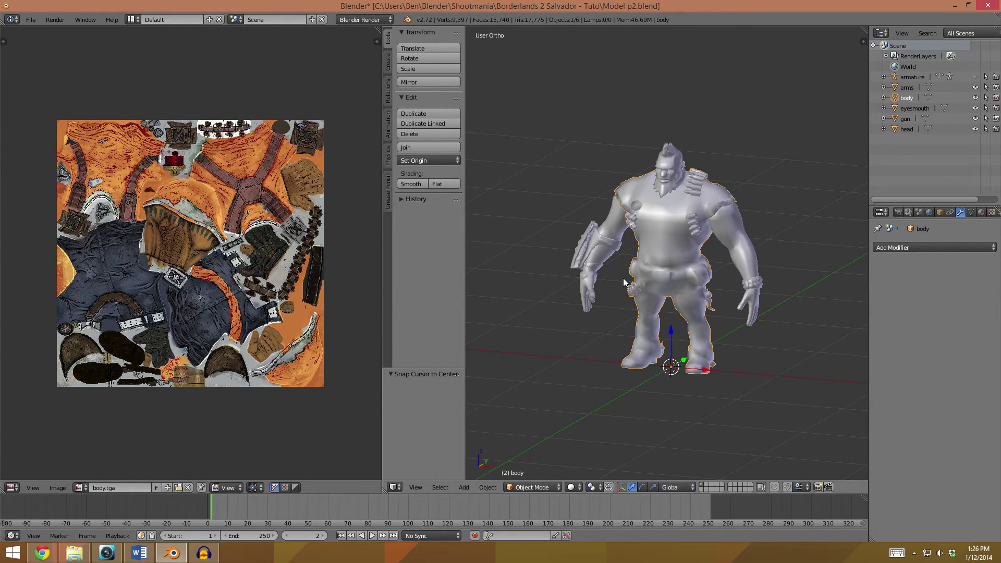
key(Tab)
scroll(658, 316, up, 3)
scroll(658, 317, down, 1)
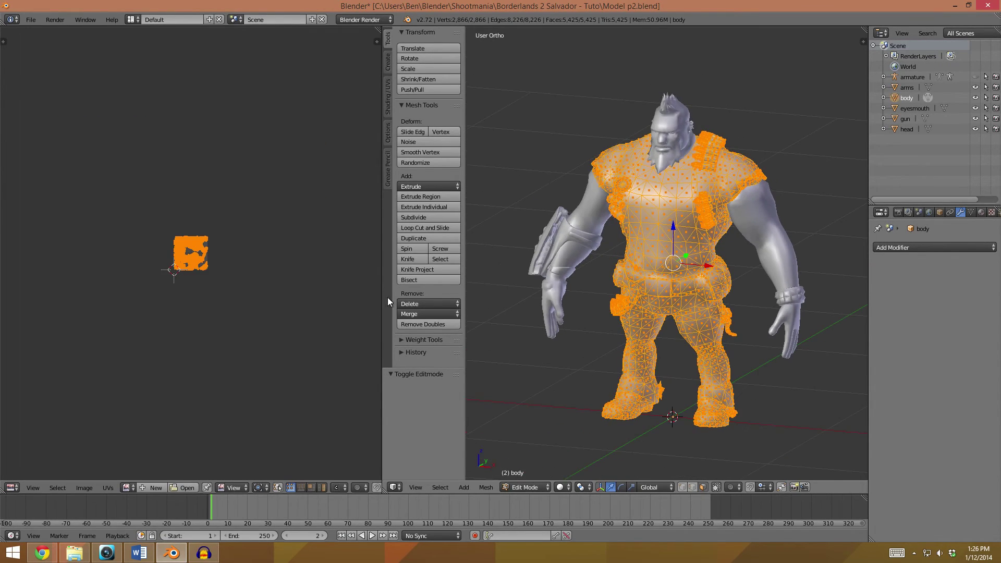
scroll(216, 280, up, 8)
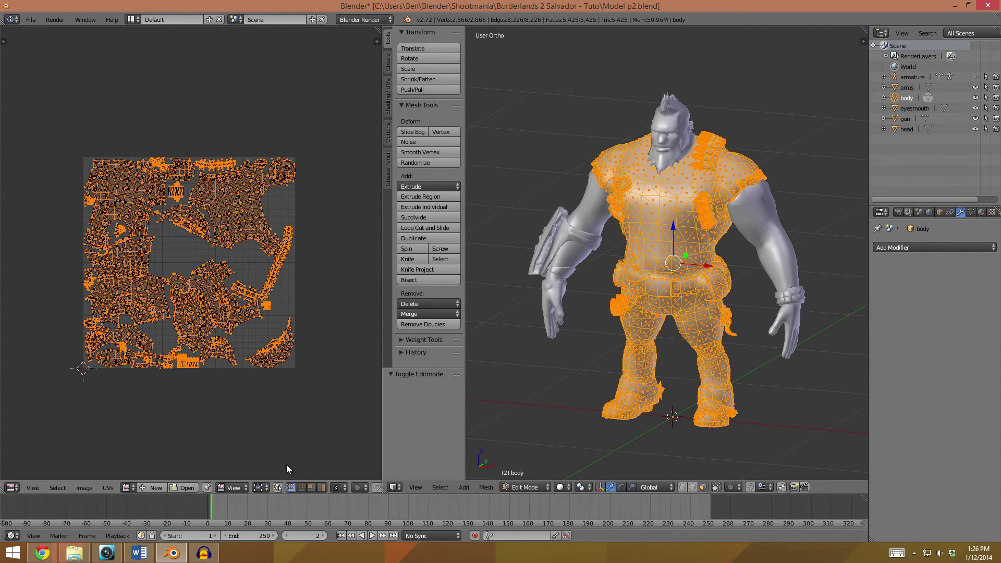
click(277, 487)
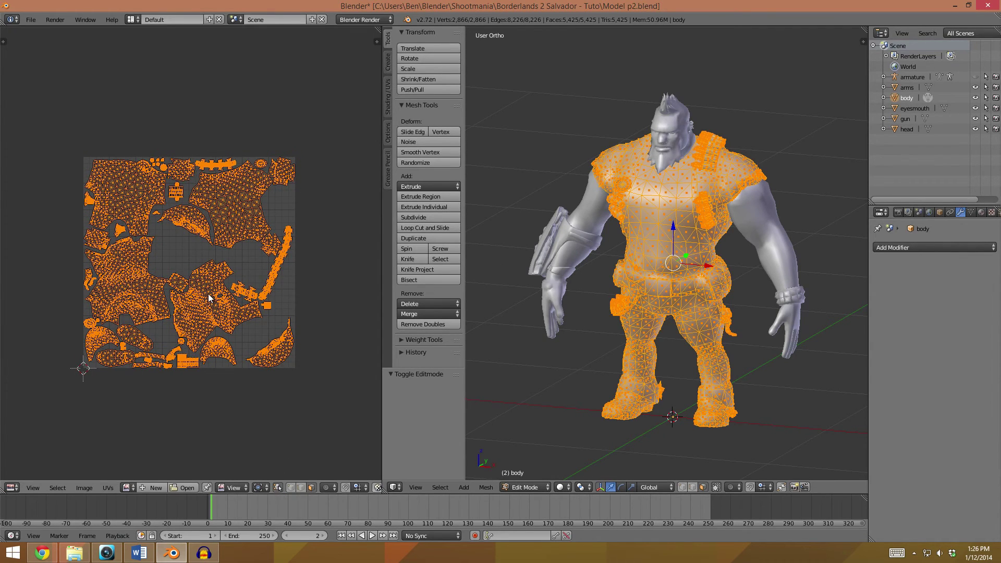
key(a)
key(l)
key(l)
key(l)
key(l)
key(l)
key(l)
key(l)
key(l)
key(l)
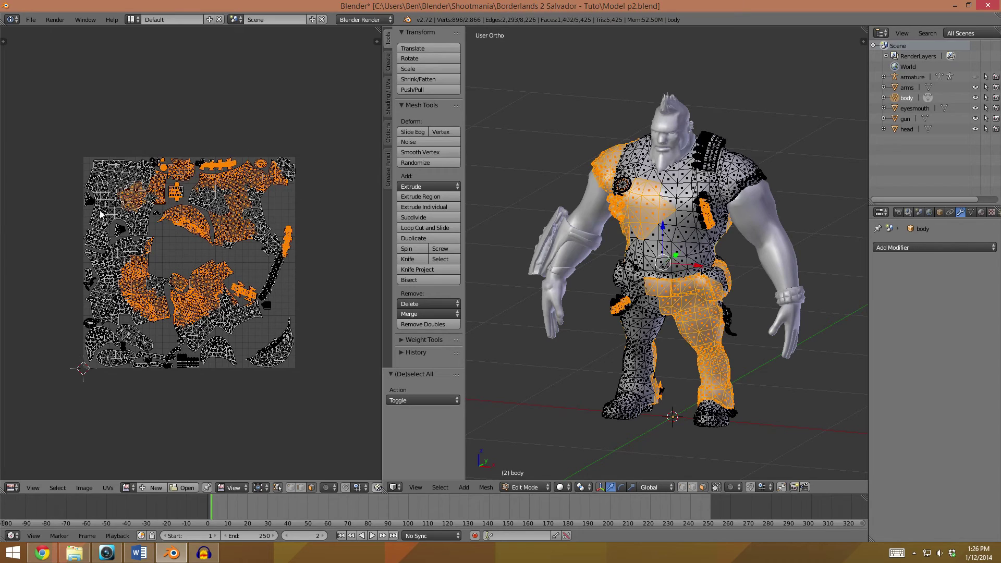
key(a)
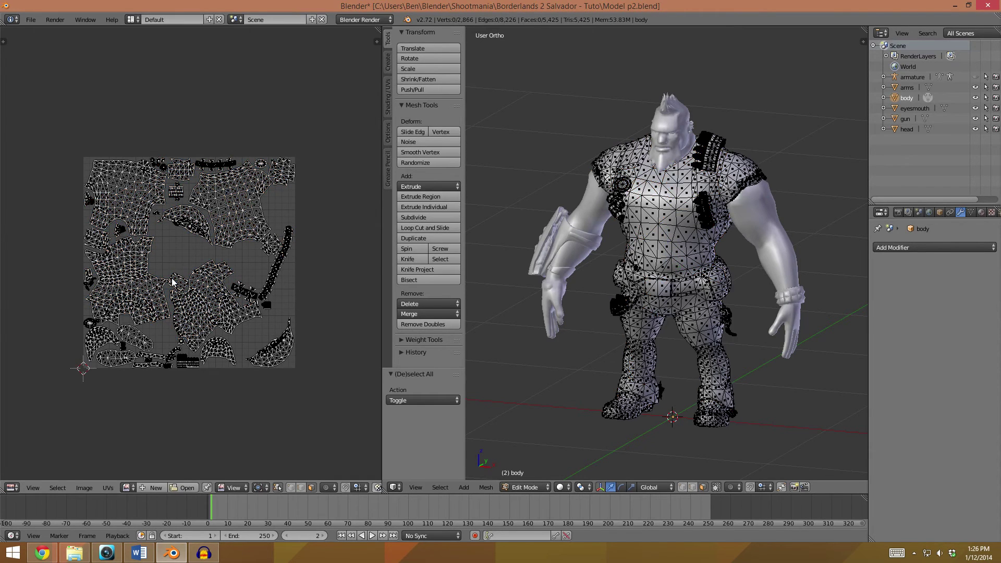
key(a)
Assign body.tga to the selected body faces, fit the texture in view, and exit Edit Mode
click(128, 488)
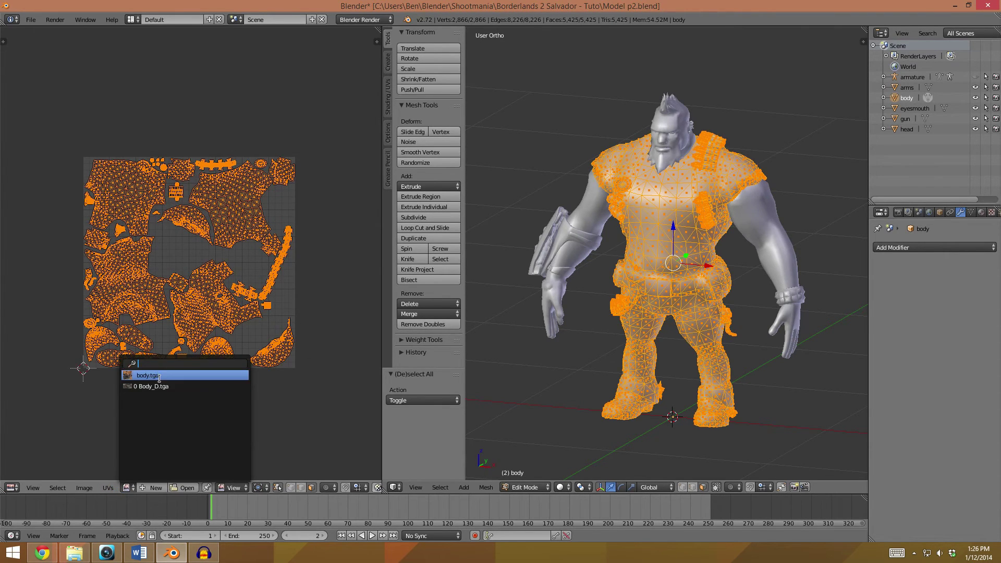
click(131, 374)
middle_drag(125, 383, 189, 299)
key(Home)
key(Tab)
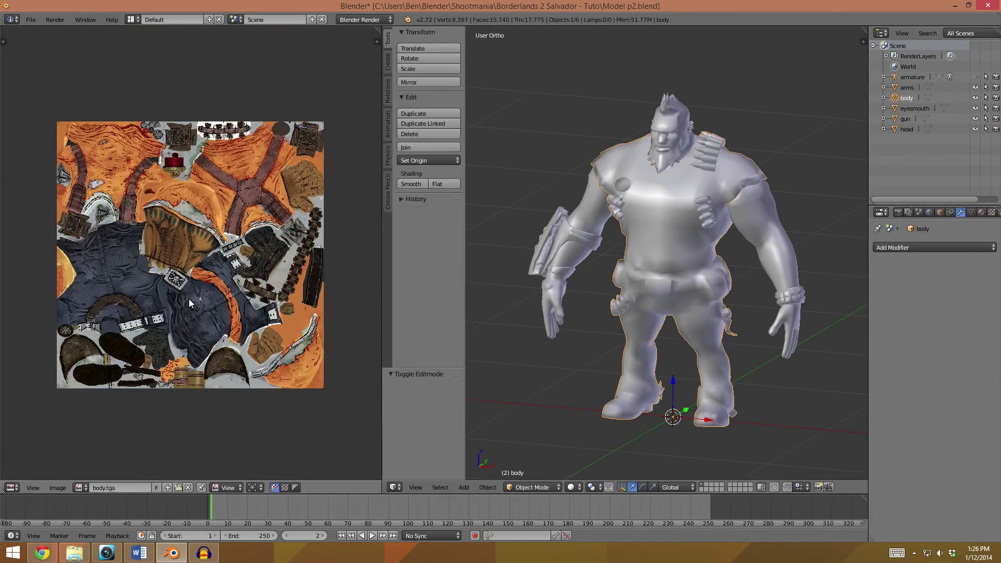
right_click(759, 223)
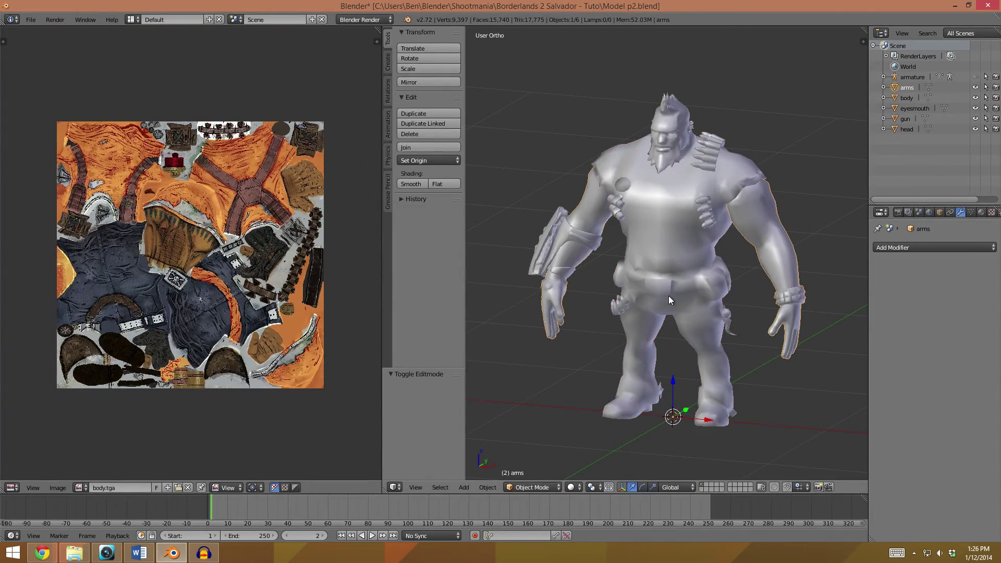
Load hands.tga onto the arms mesh's faces in Edit Mode, then return to Object Mode
key(Tab)
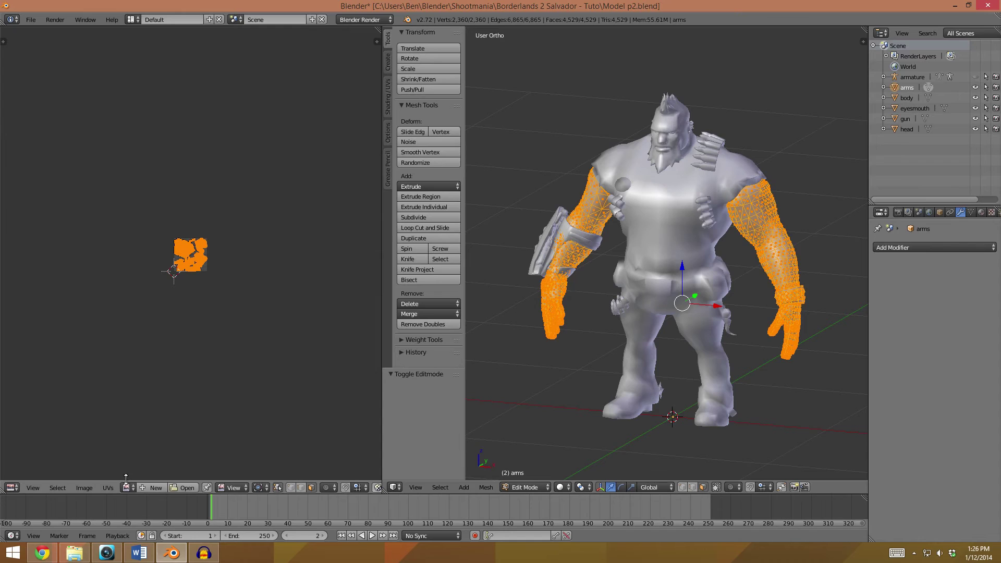
click(184, 488)
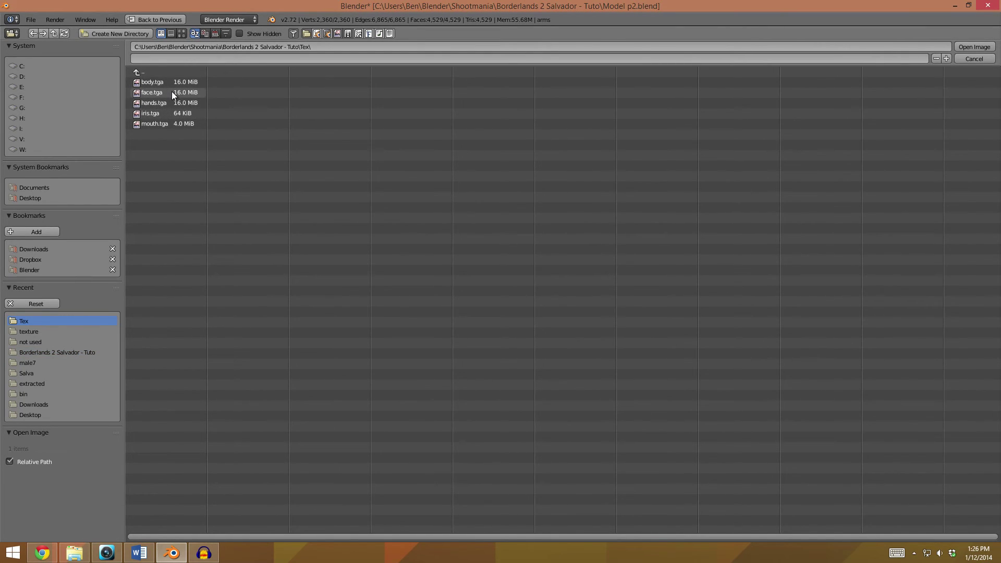
click(157, 103)
click(974, 47)
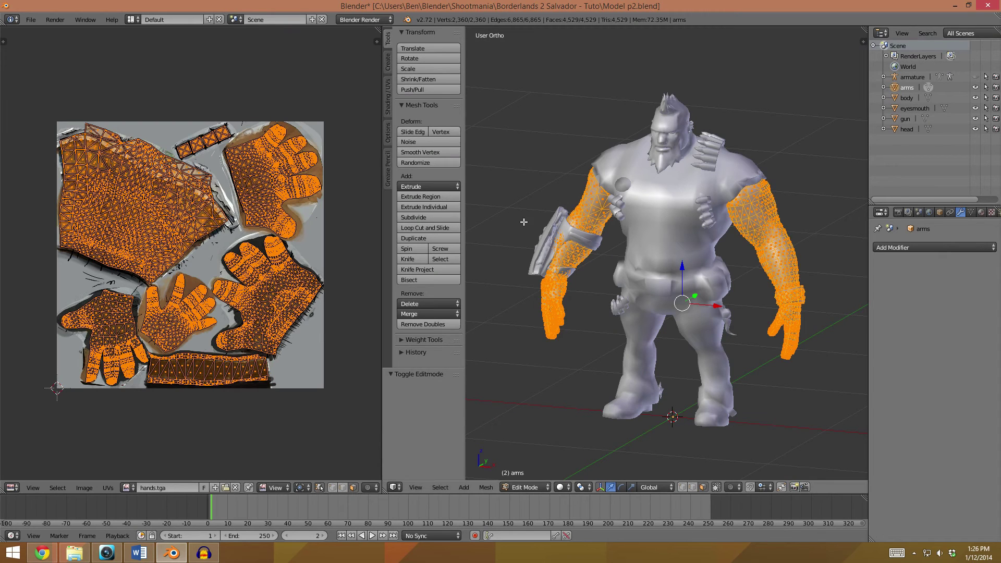
key(Tab)
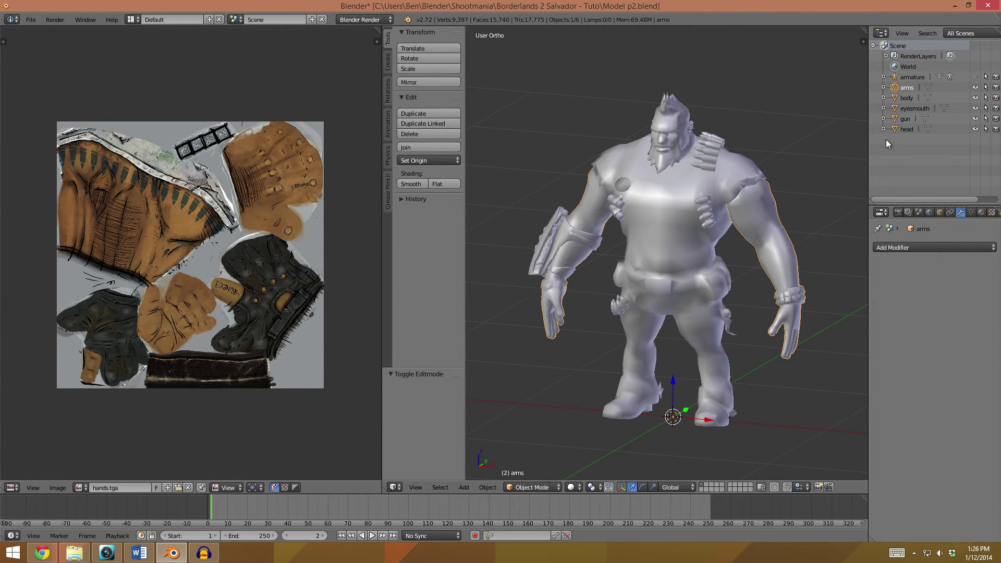
click(908, 98)
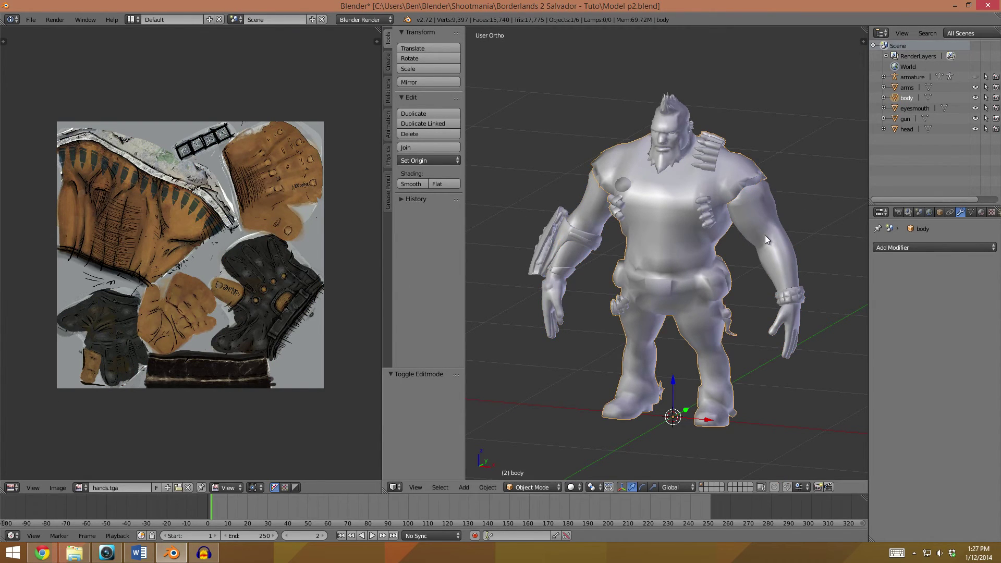
Select eyesmouth and load Tex/mouth.tga onto its faces, then exit Edit Mode
click(913, 110)
key(Tab)
scroll(192, 345, up, 4)
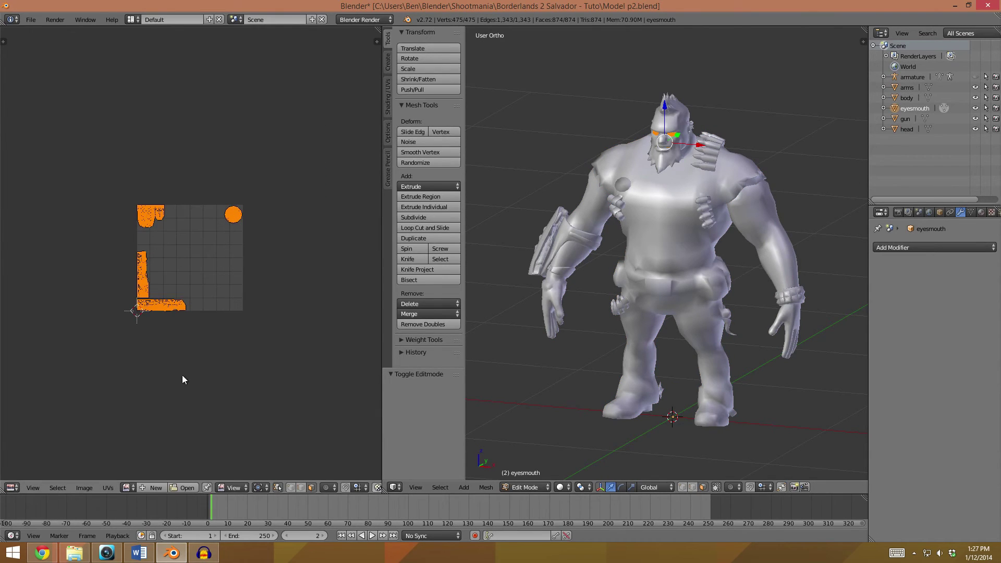
click(177, 487)
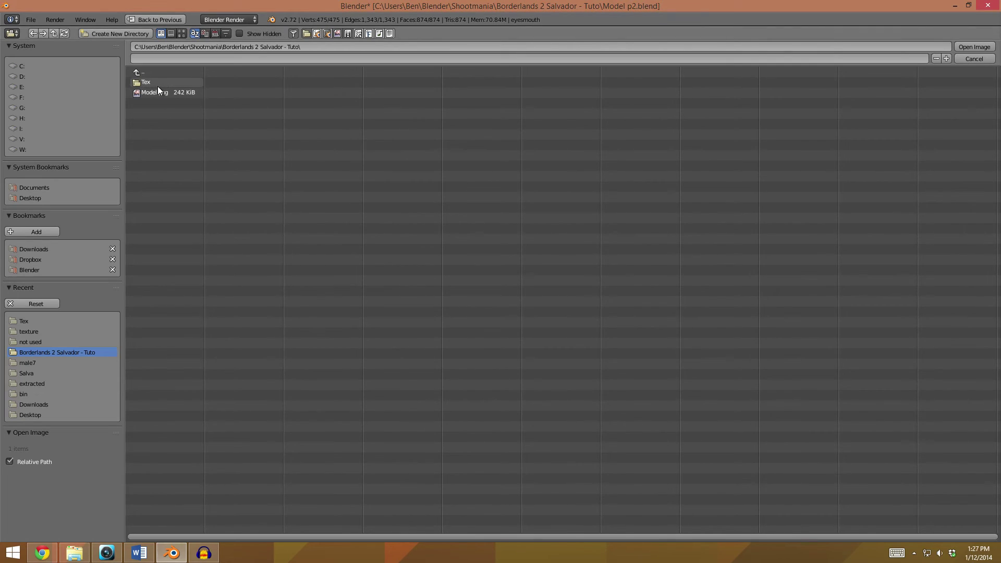
click(157, 124)
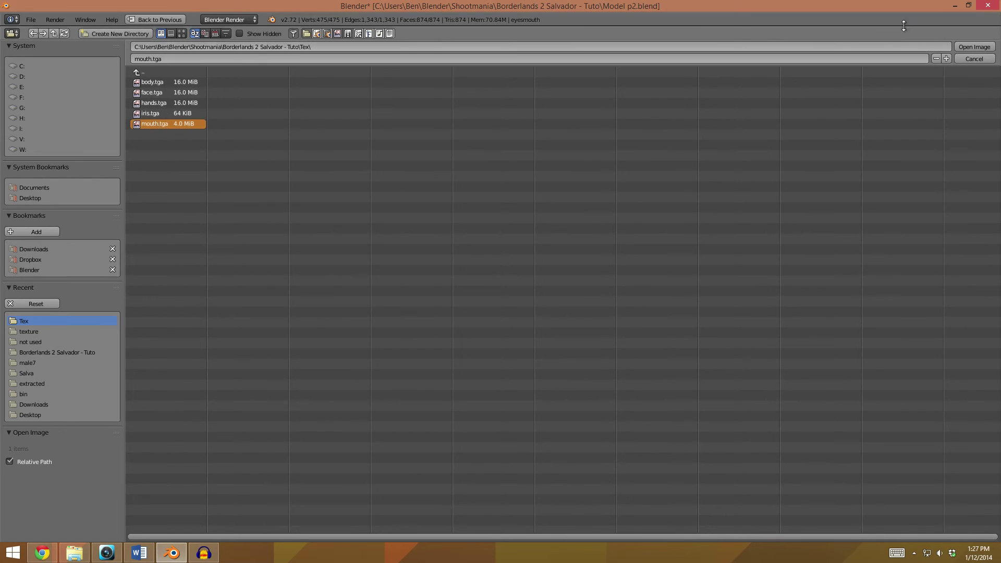
key(Return)
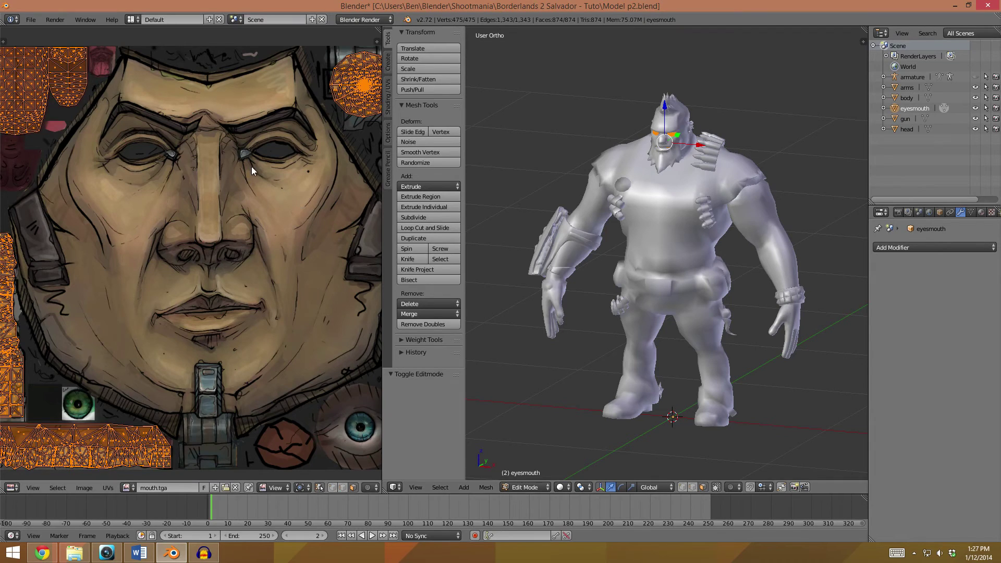
scroll(310, 164, down, 4)
key(a)
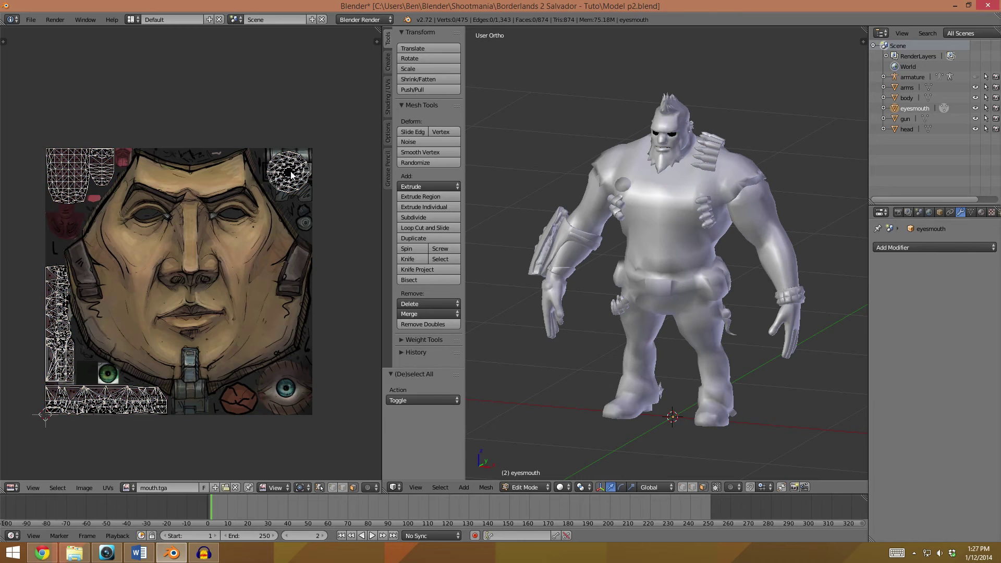
key(Tab)
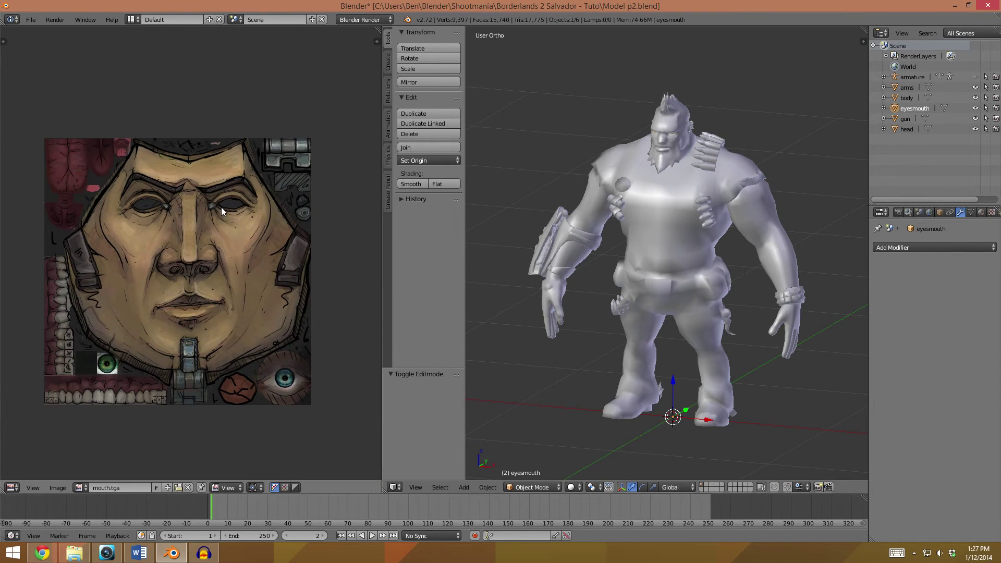
click(906, 119)
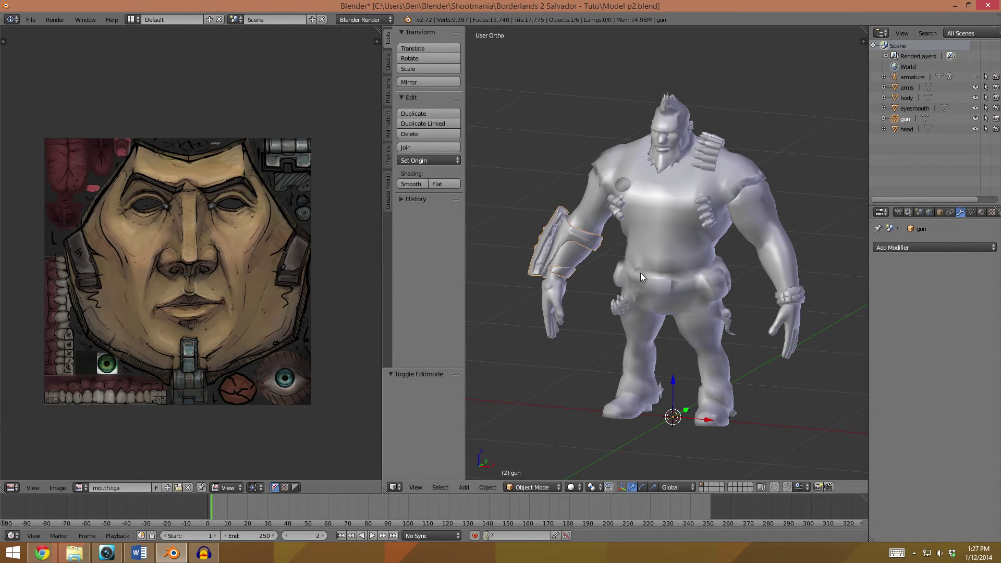
Edit the gun mesh and put the Body_D.tga texture behind its UV layout
key(Tab)
scroll(205, 386, up, 3)
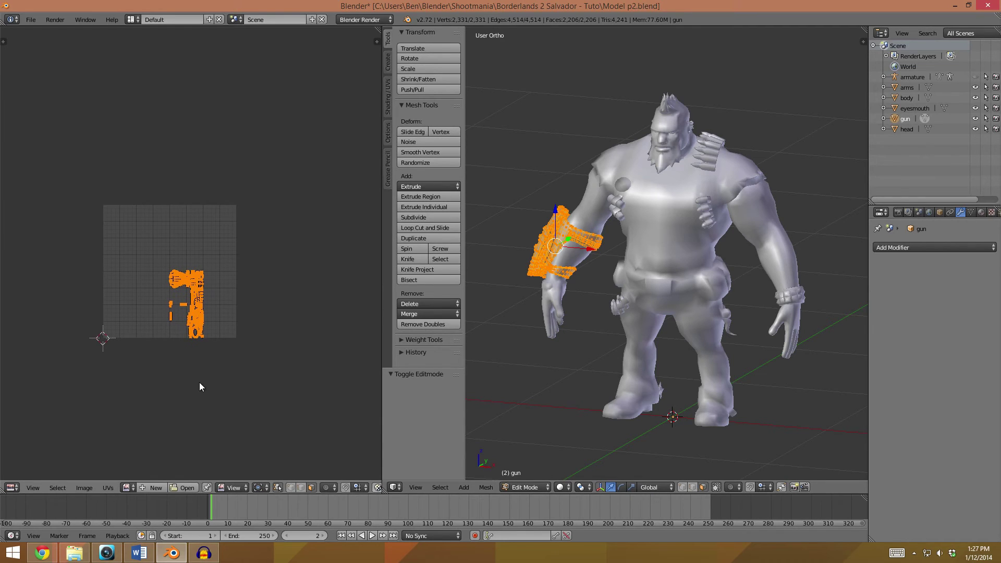
click(182, 488)
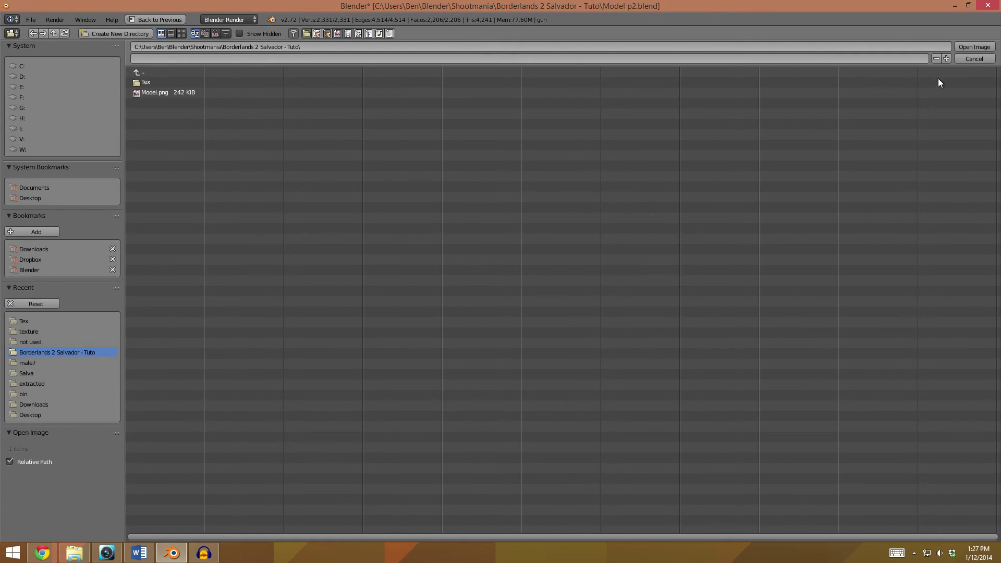
click(971, 62)
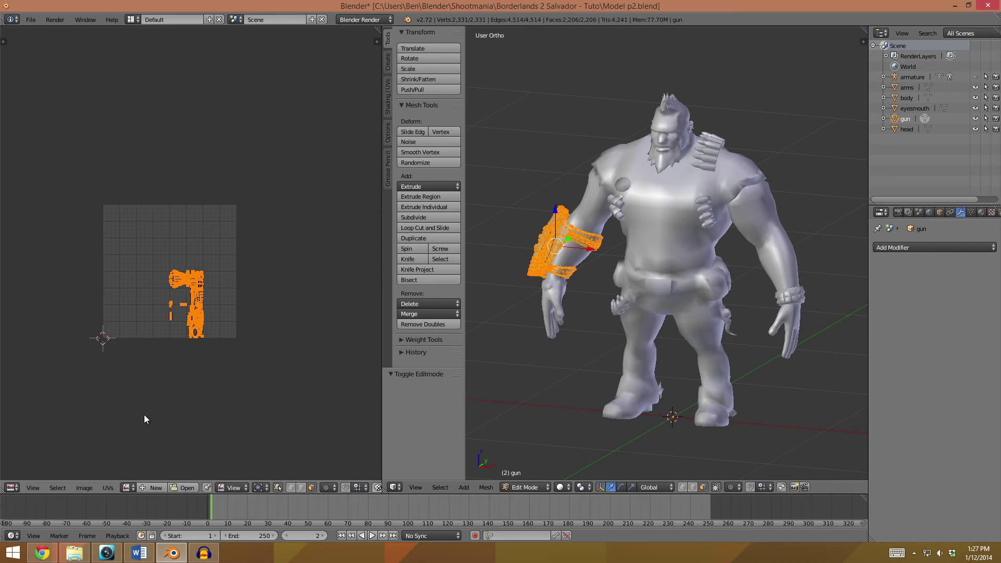
click(127, 489)
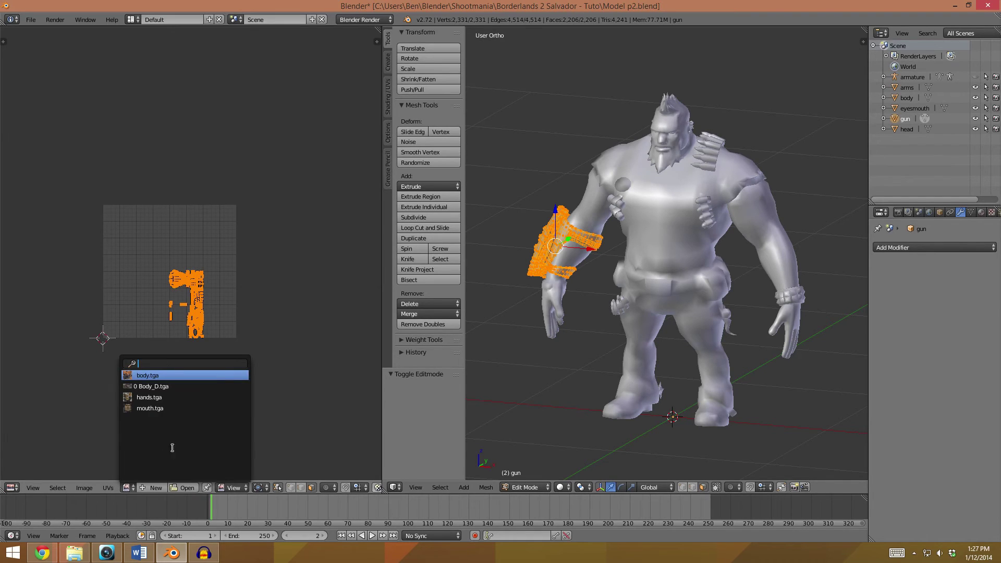
click(145, 387)
scroll(187, 263, down, 4)
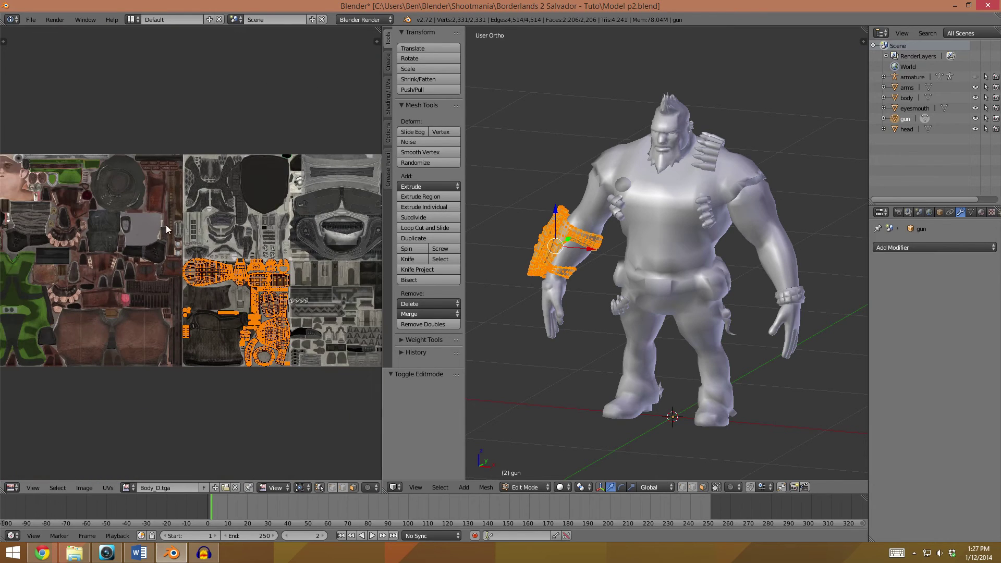
scroll(187, 286, up, 1)
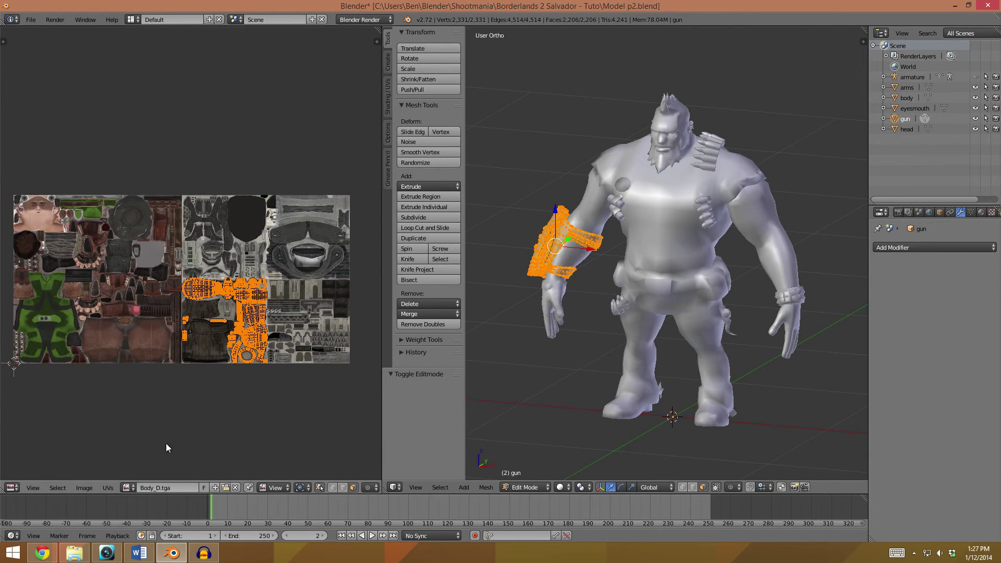
click(225, 487)
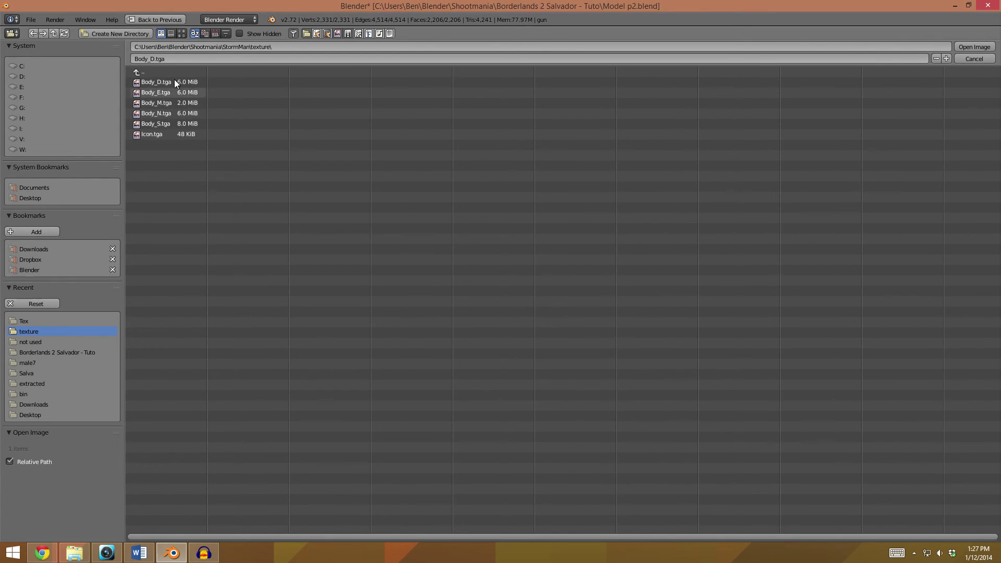
click(974, 47)
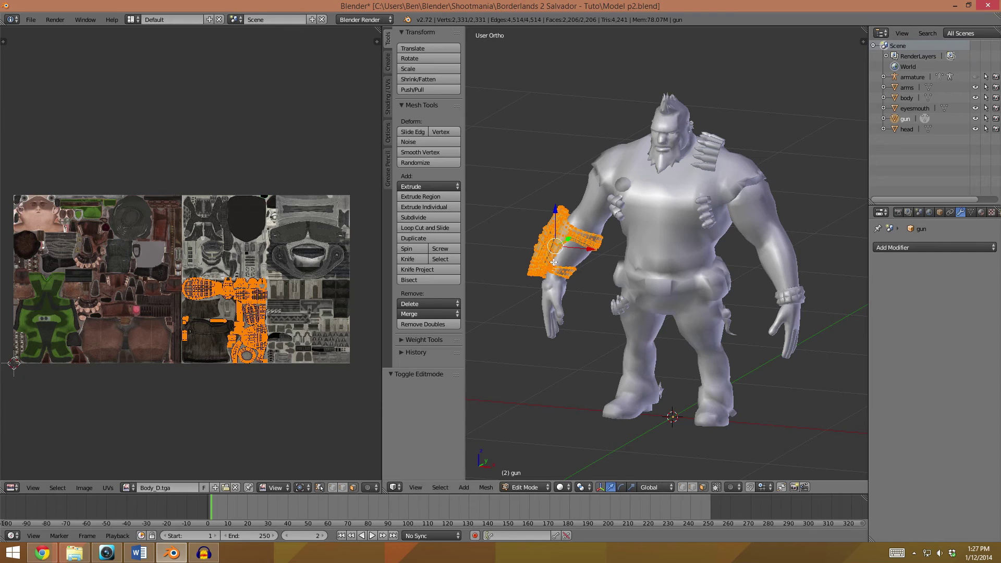
Select all of the head's geometry, load Tex/face.tga onto it, and exit Edit Mode
click(907, 129)
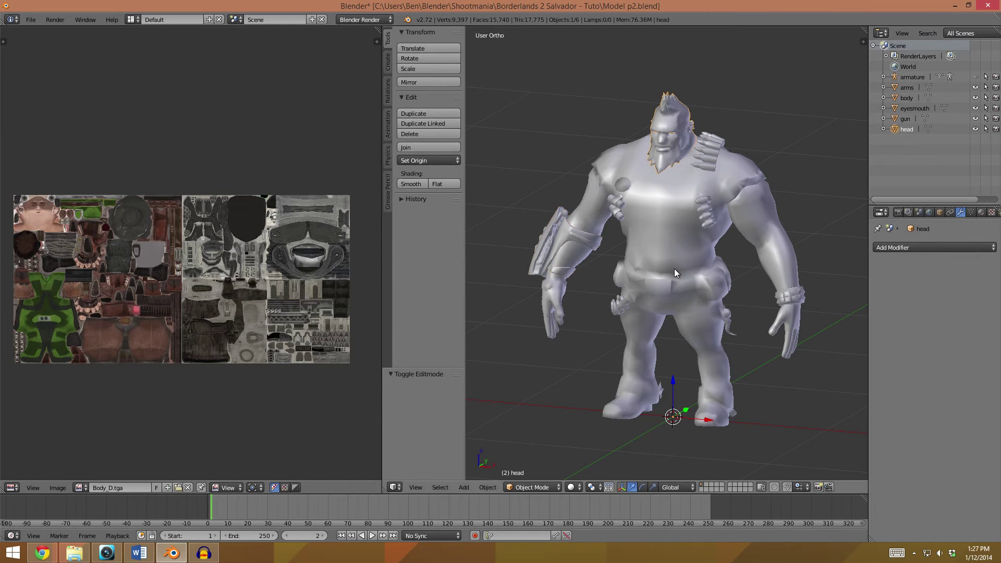
key(Tab)
key(a)
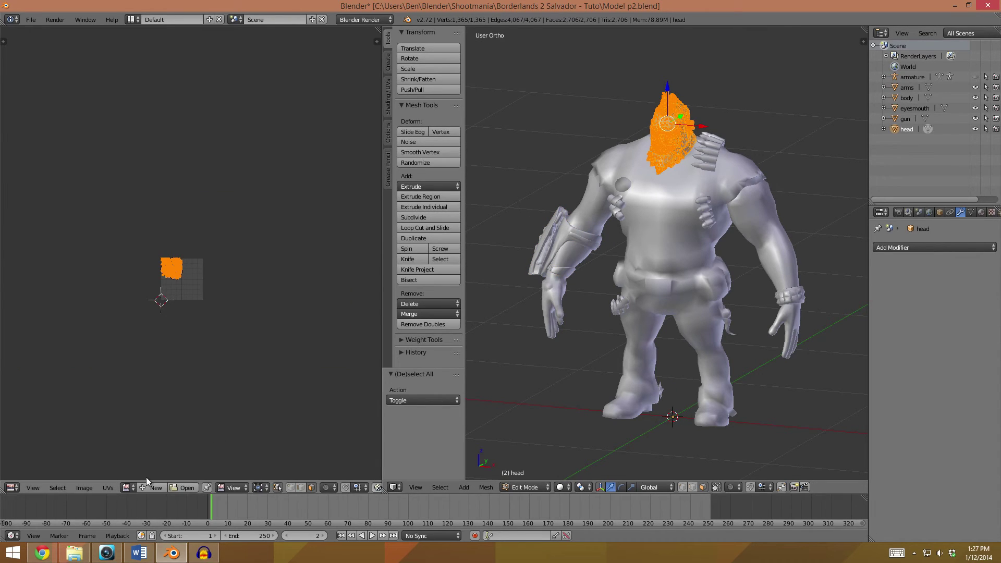
click(189, 487)
click(155, 92)
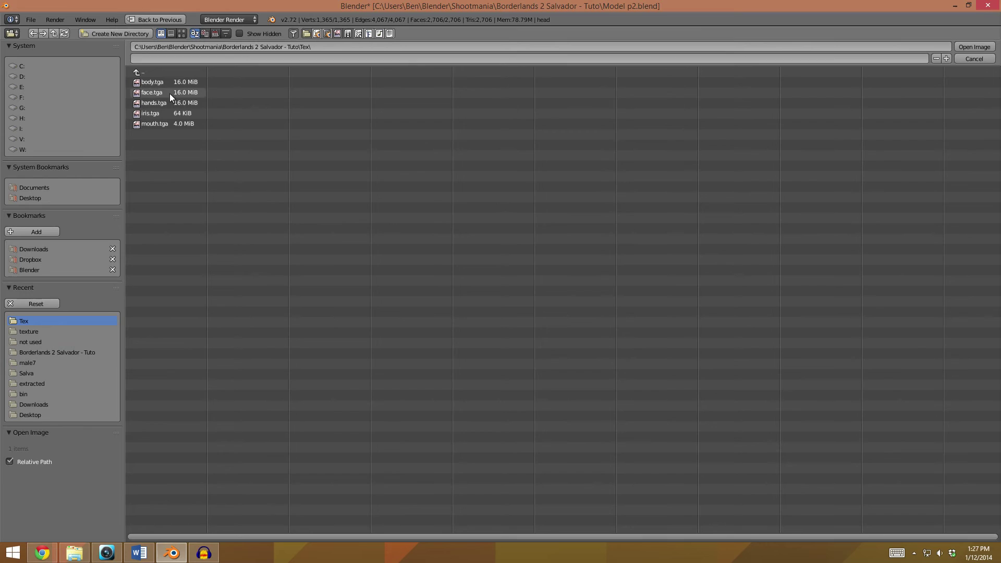
click(160, 92)
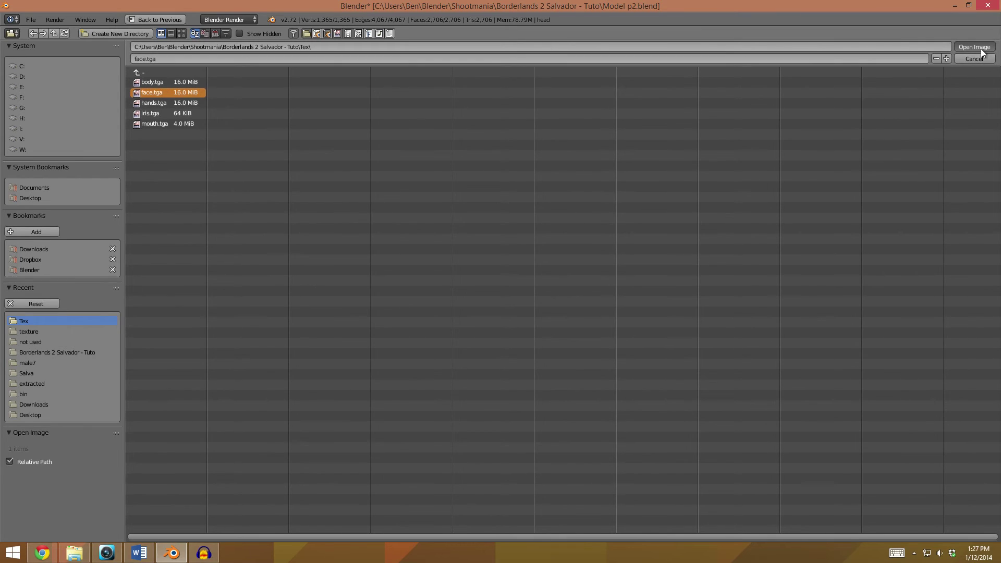
key(Return)
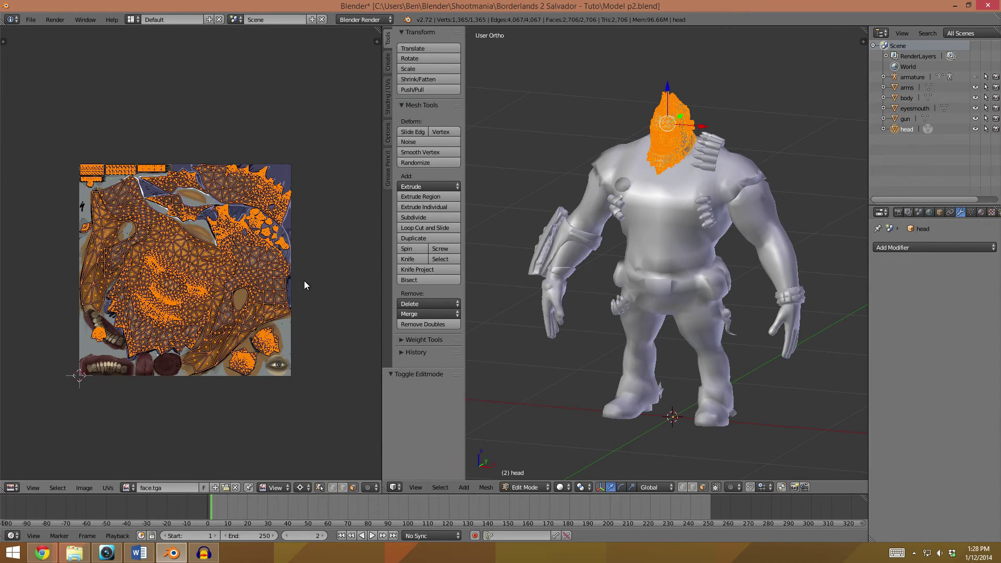
scroll(686, 259, up, 3)
key(Tab)
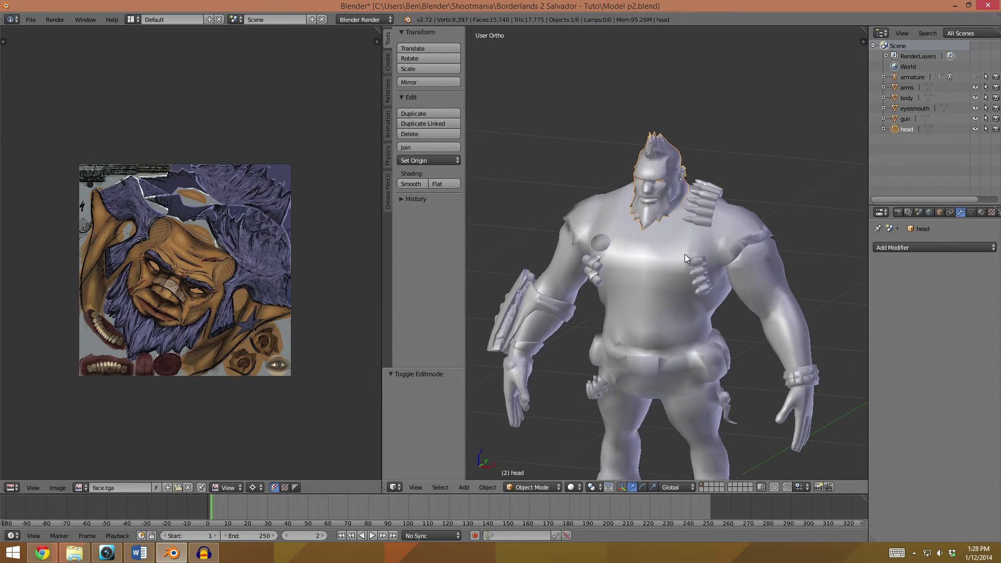
Switch the viewport to Texture shading and orbit around the textured character
scroll(687, 258, down, 1)
click(577, 487)
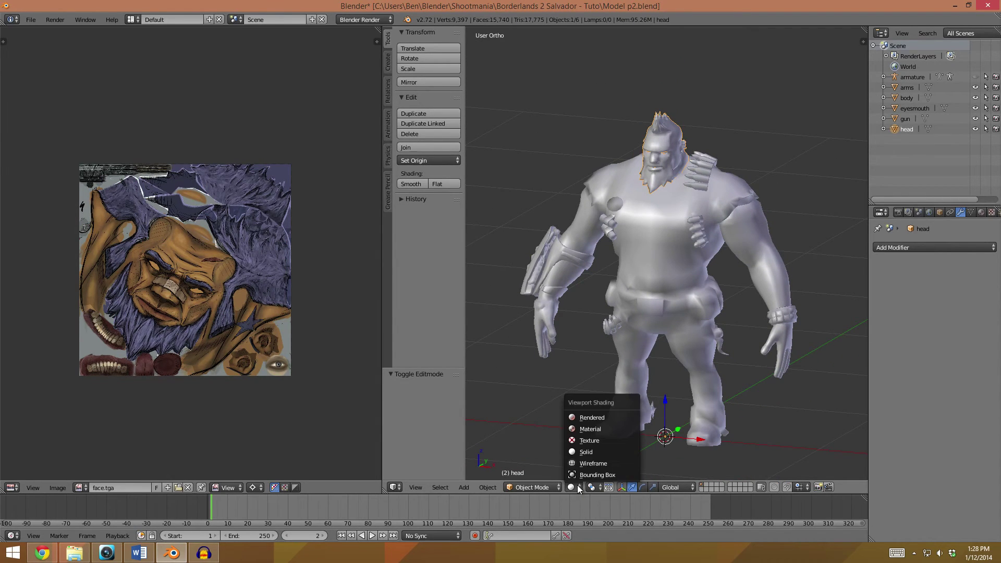
click(606, 439)
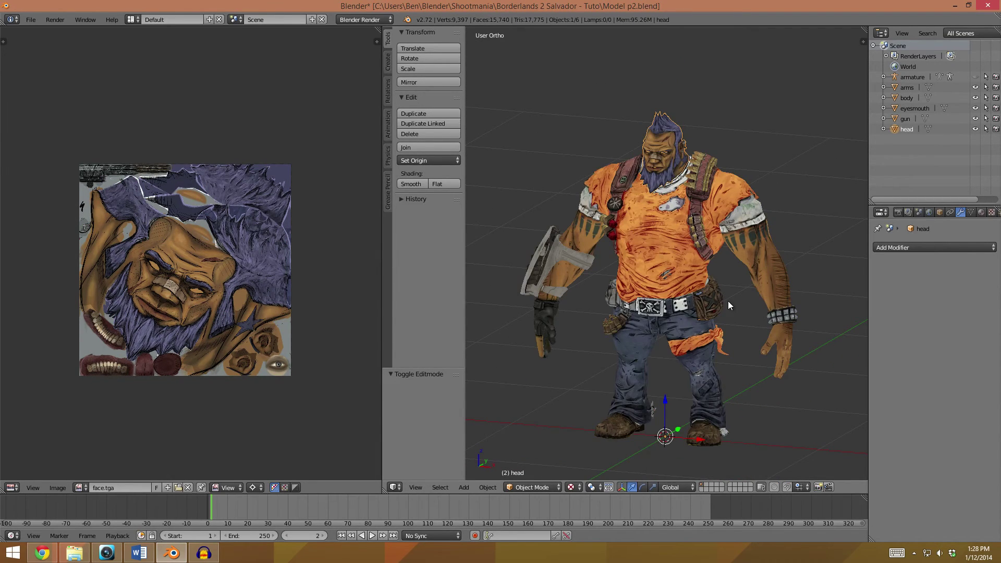
key(a)
scroll(728, 318, up, 3)
scroll(725, 287, down, 3)
middle_drag(727, 302, 659, 342)
scroll(659, 336, up, 2)
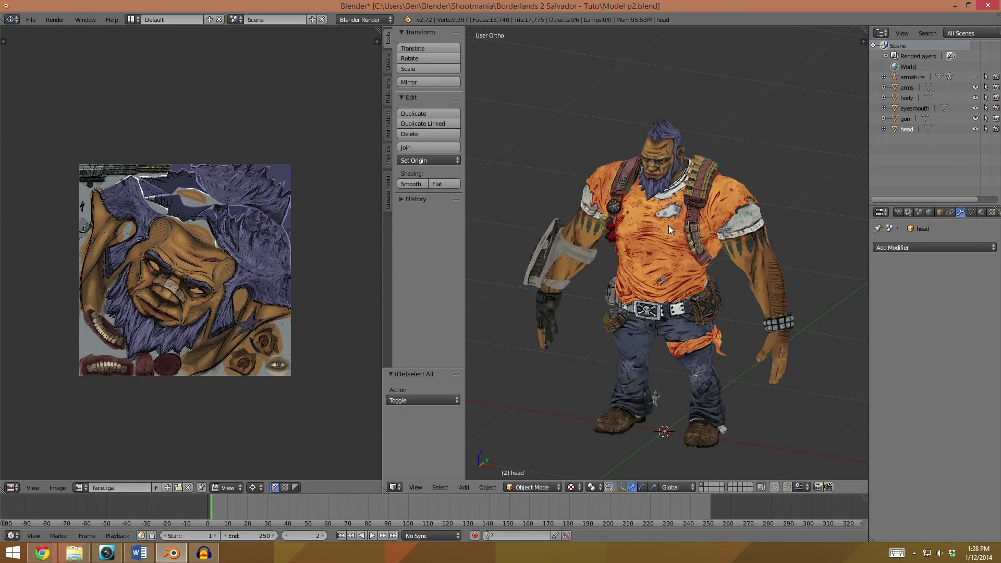
right_click(654, 253)
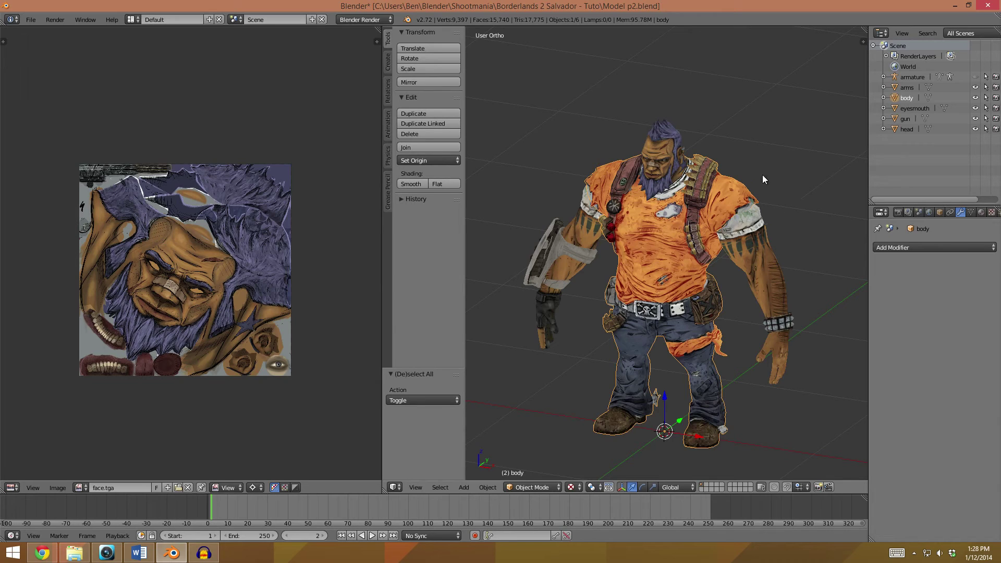
key(a)
key(a)
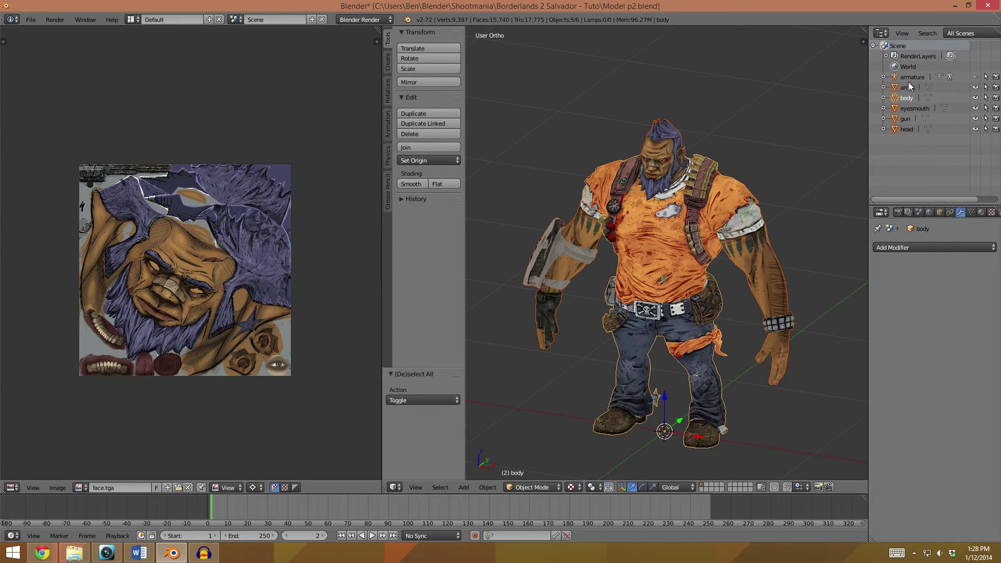
Join the five meshes into body and replace its old material slot with a new Material
click(427, 147)
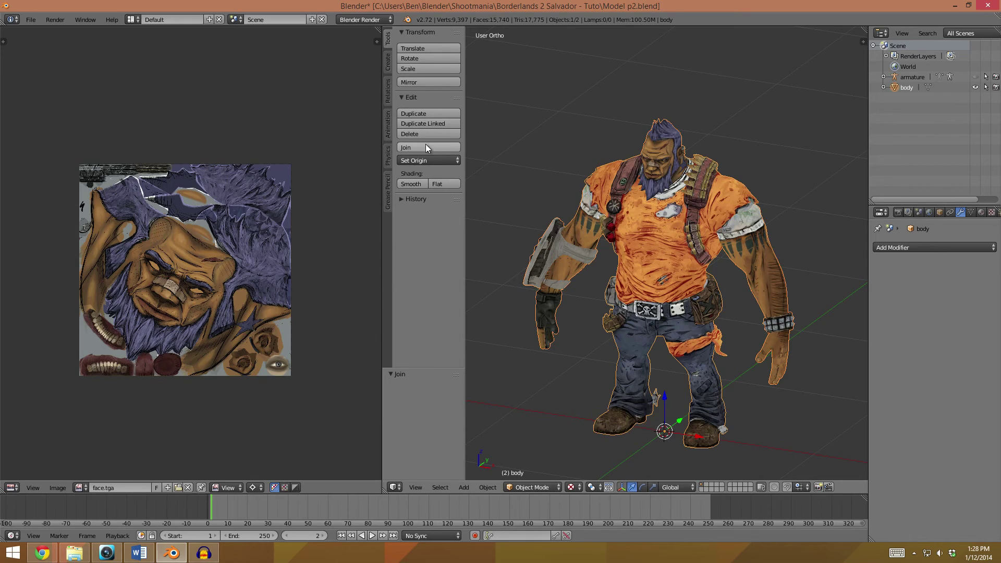
click(981, 213)
click(992, 257)
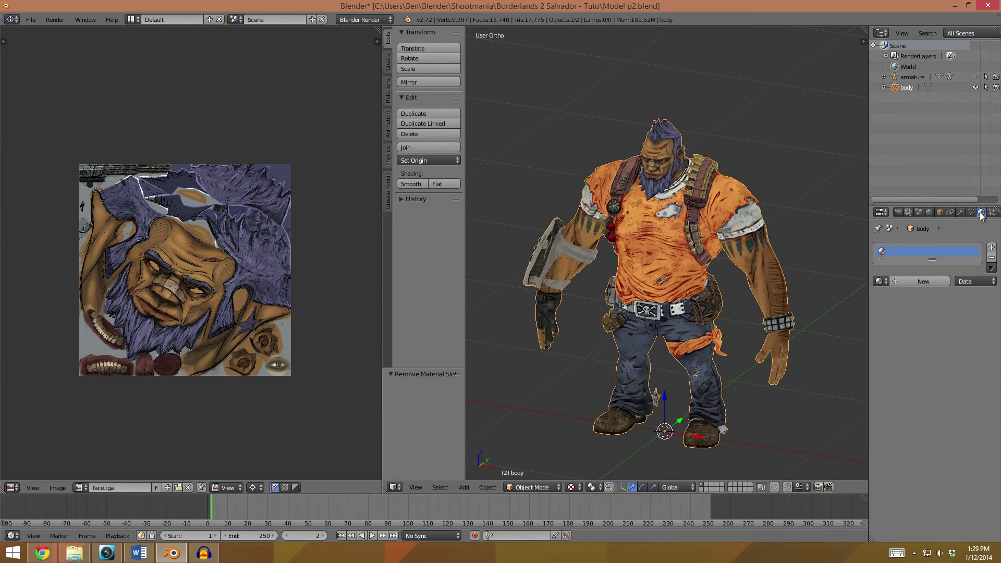
click(911, 283)
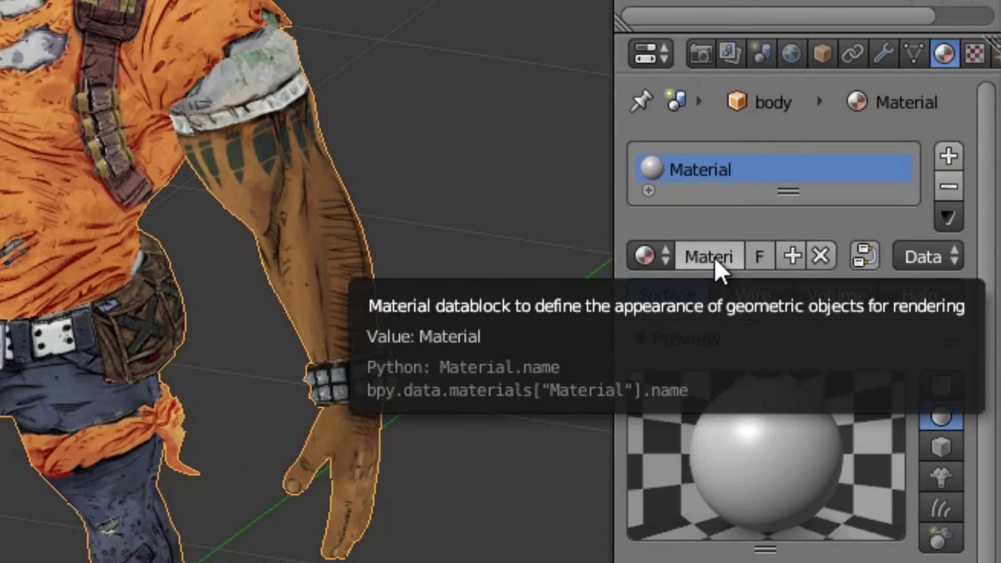
Widen the properties area and rename the material from Material to _TDSNEM_BL2Salvador
double_click(902, 281)
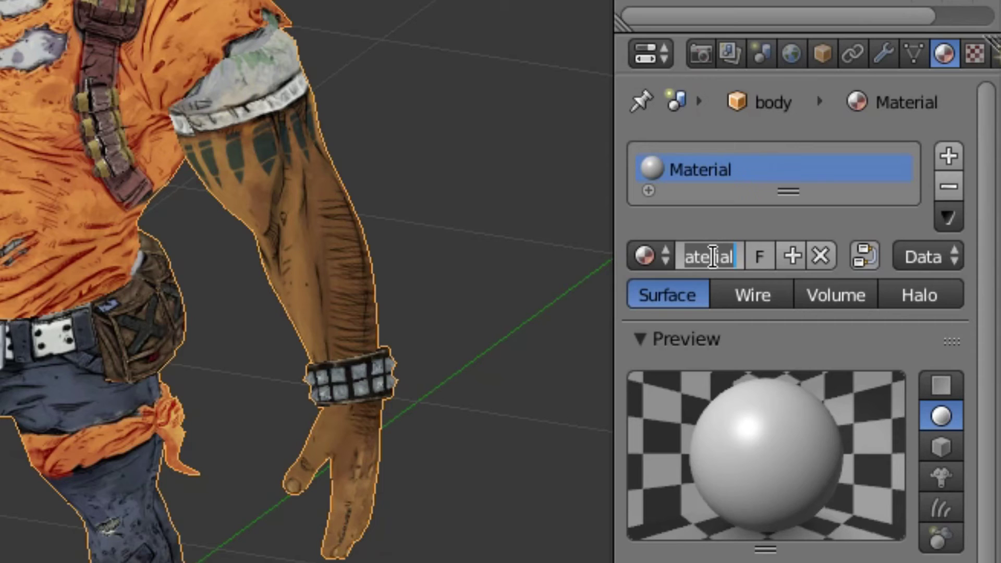
click(626, 197)
drag(614, 179, 405, 201)
double_click(571, 254)
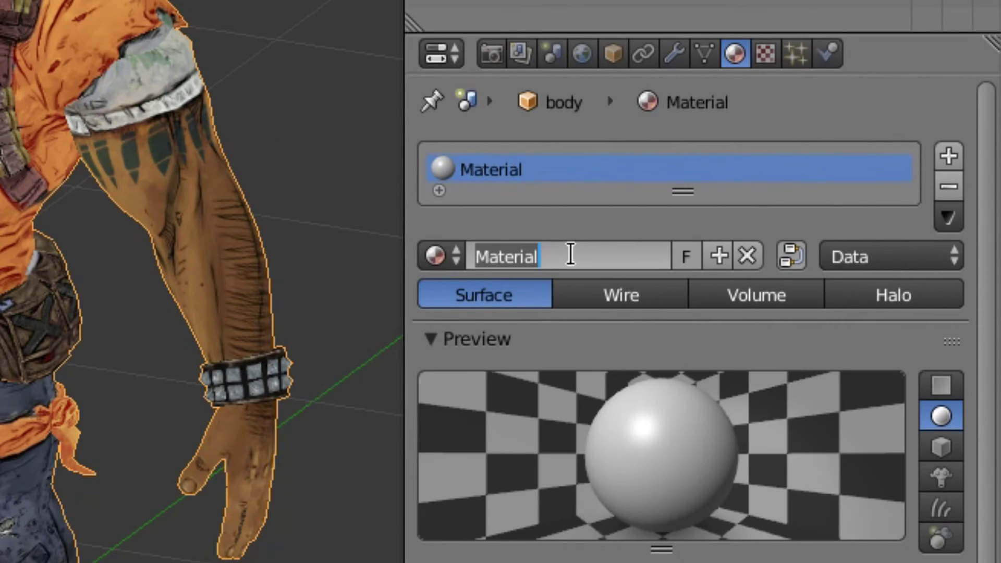
key(BackSpace)
text(_T)
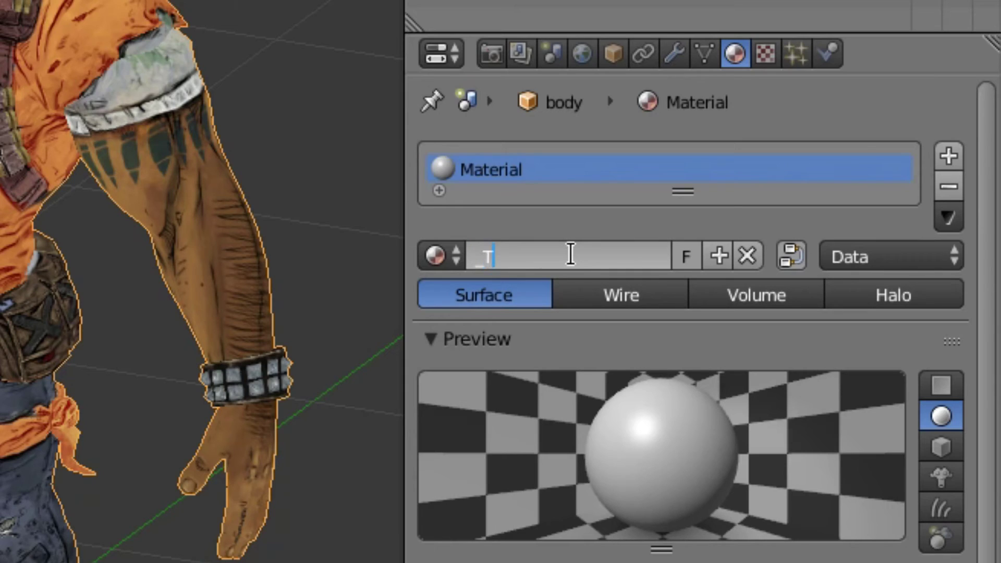
text(DSNEM_)
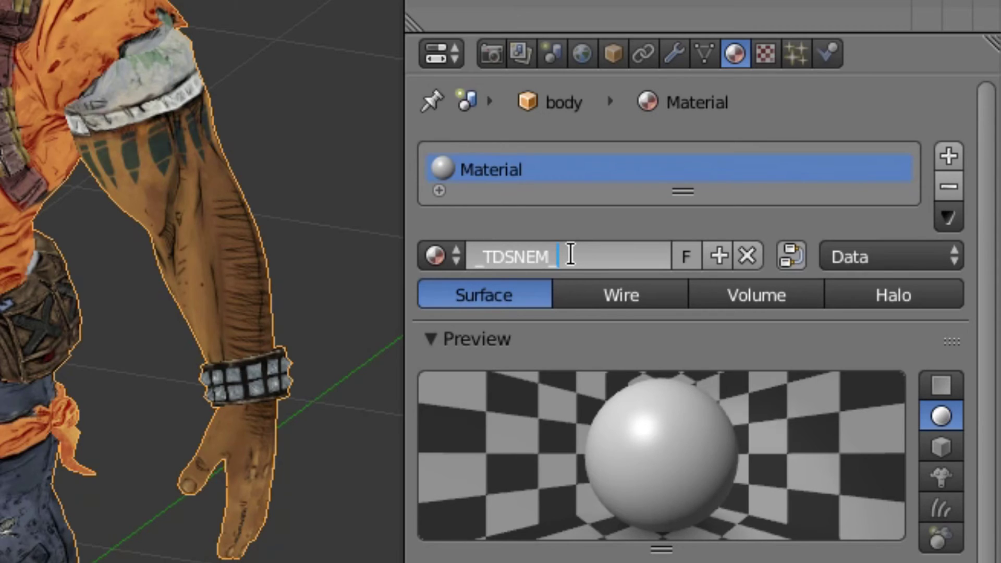
text(BL2Salvador)
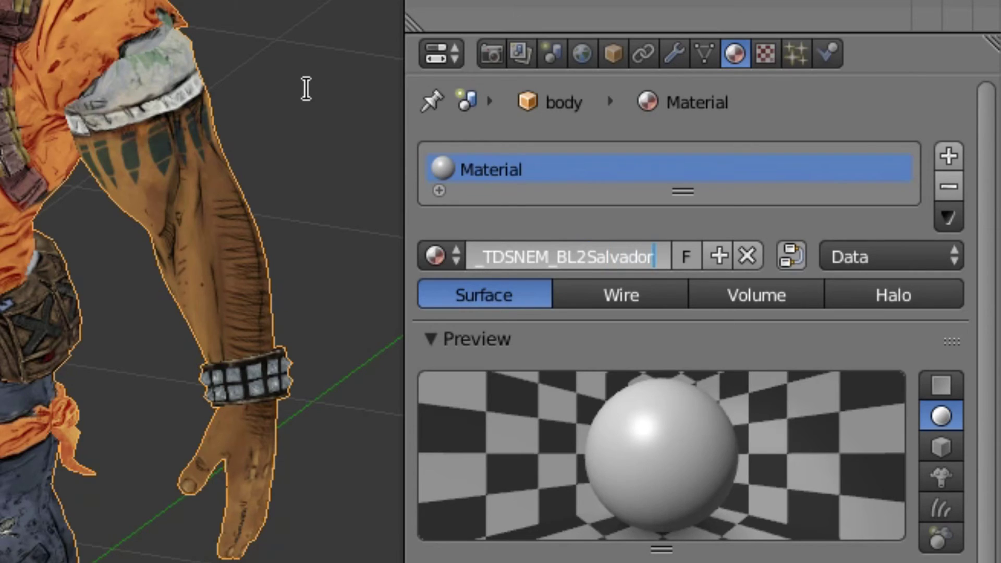
key(Return)
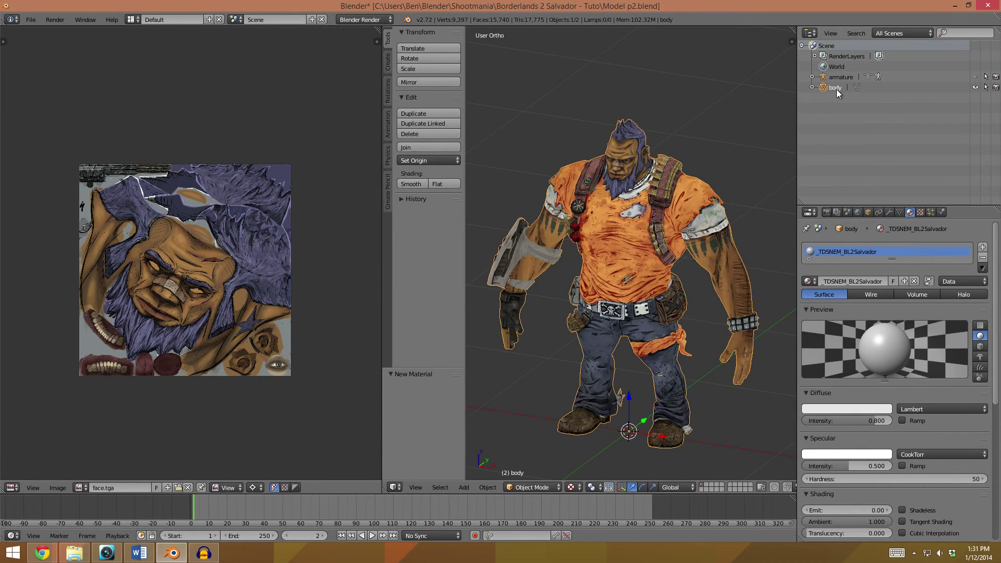
In Edit Mode on body, select the entire connected hair piece
key(Tab)
middle_drag(676, 199, 644, 142)
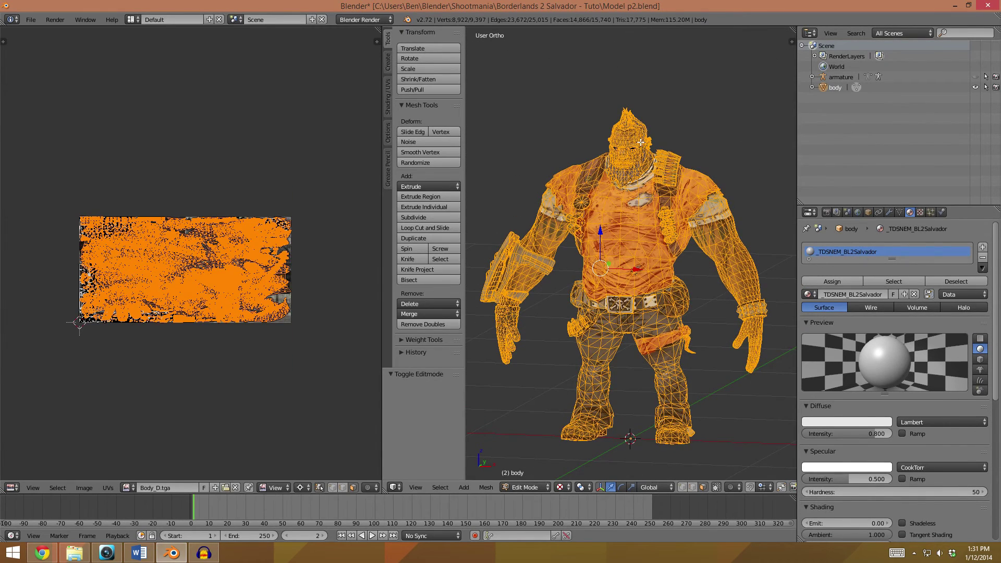
right_click(630, 145)
key(ctrl+l)
Separate the hair into its own object body.001, make it active, and start clearing its material name
key(p)
click(649, 172)
key(Tab)
click(841, 98)
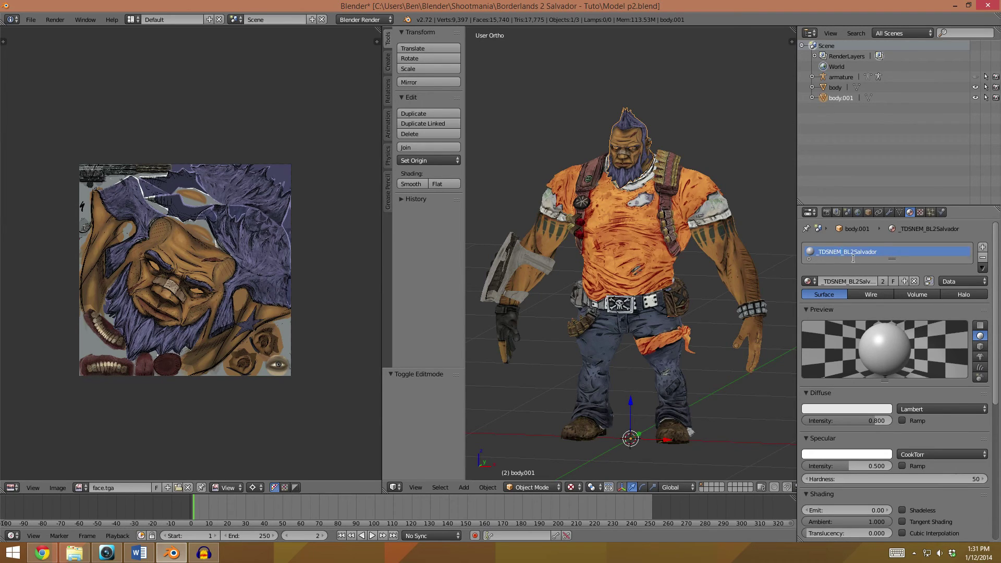
key(BackSpace)
key(BackSpace)
key(BackSpace)
key(BackSpace)
key(BackSpace)
text(OS)
key(Left)
key(Left)
text(D)
double_click(847, 252)
drag(846, 251, 845, 251)
text(Hea)
key(Escape)
key(Delete)
right_click(680, 265)
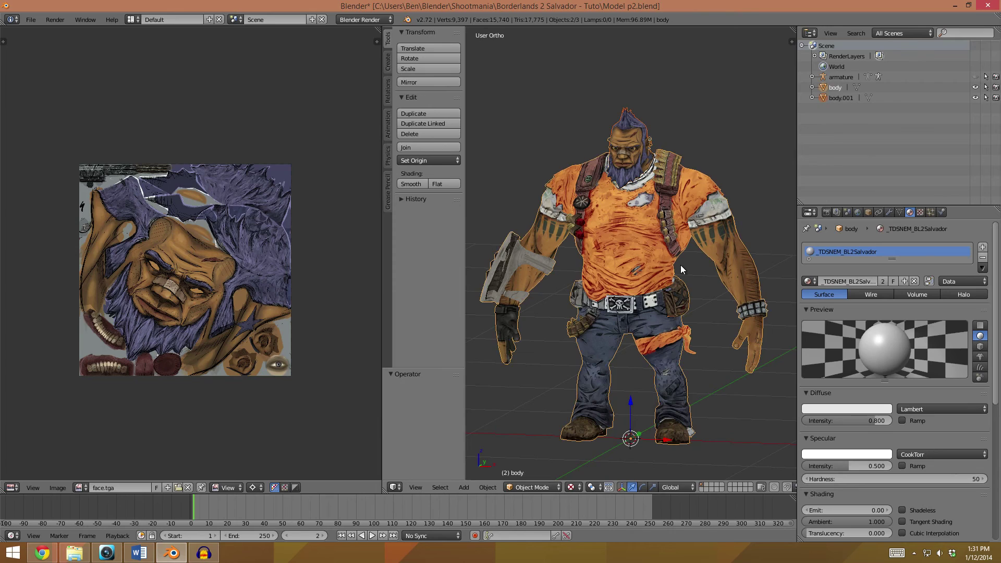
Deselect everything, then select only the body object again
key(a)
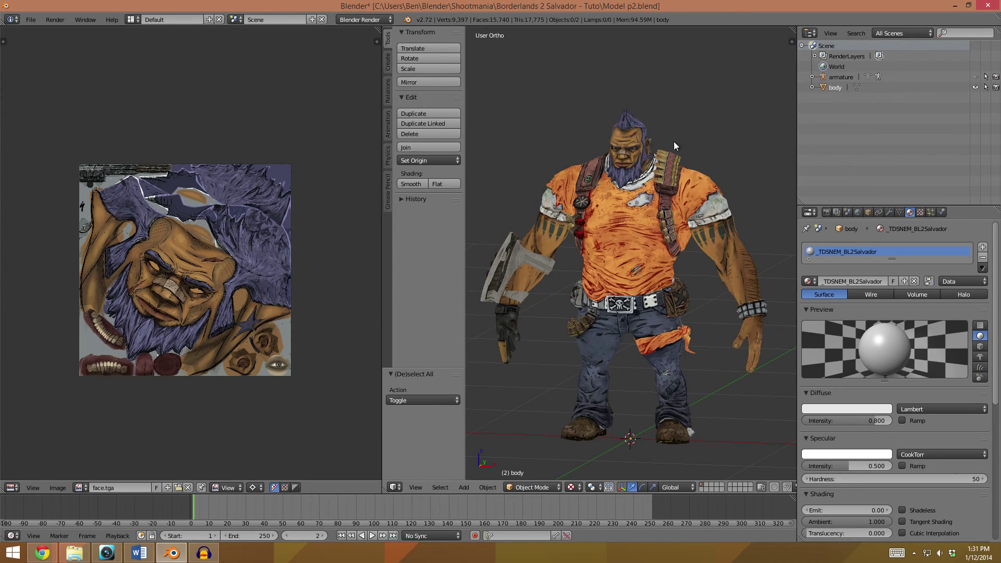
right_click(636, 205)
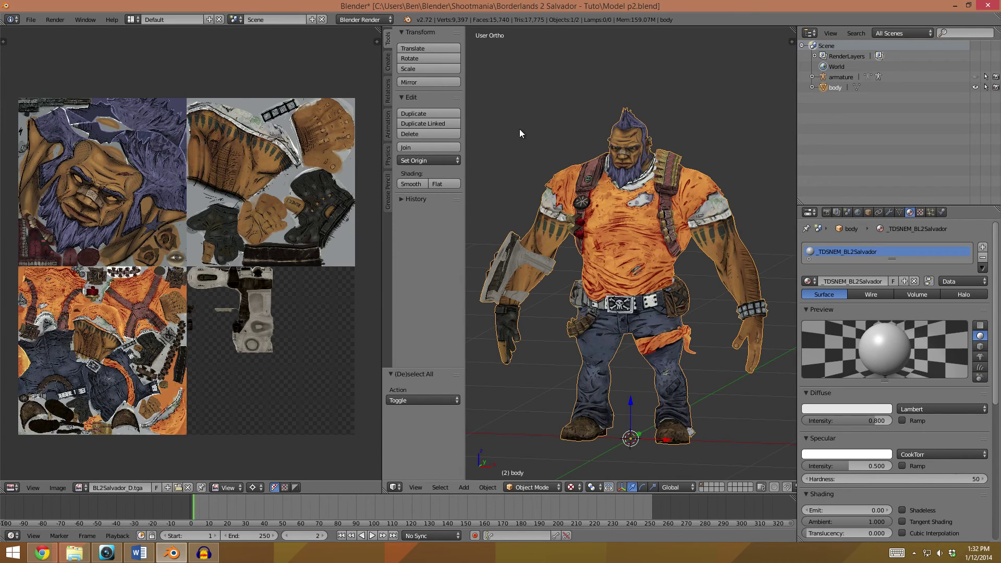
scroll(258, 264, up, 1)
scroll(258, 277, down, 1)
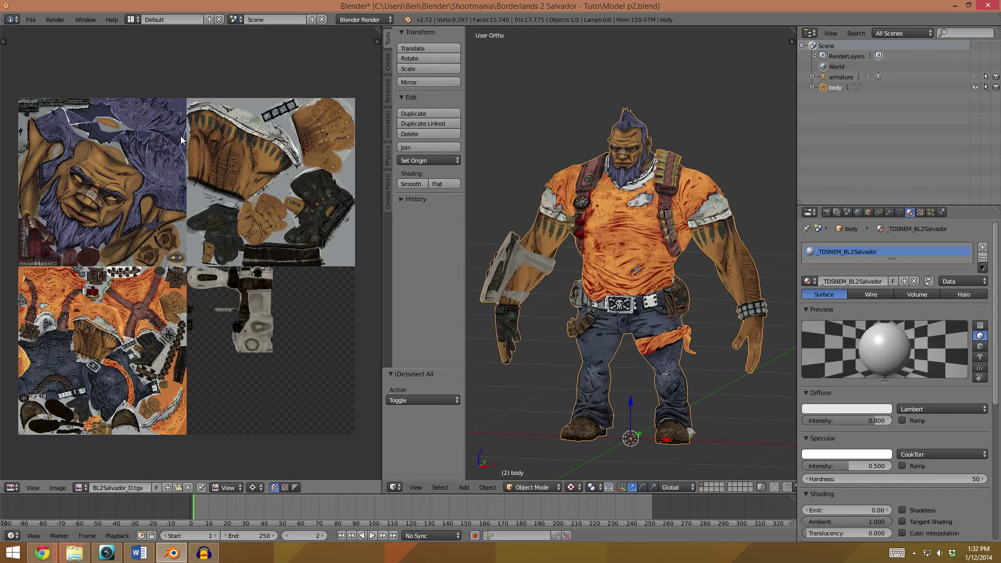